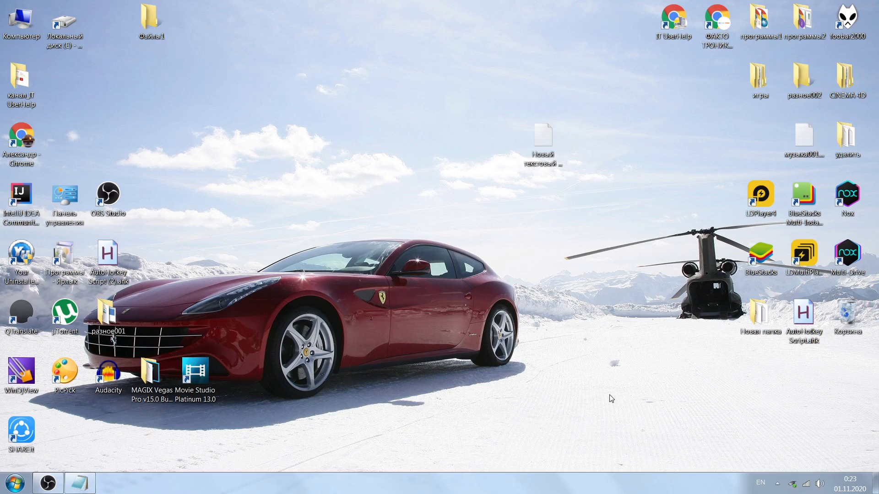
Read the startup folder commands in the desktop text file Новый текстовый документ, widening its window, and close it.
double_click(538, 141)
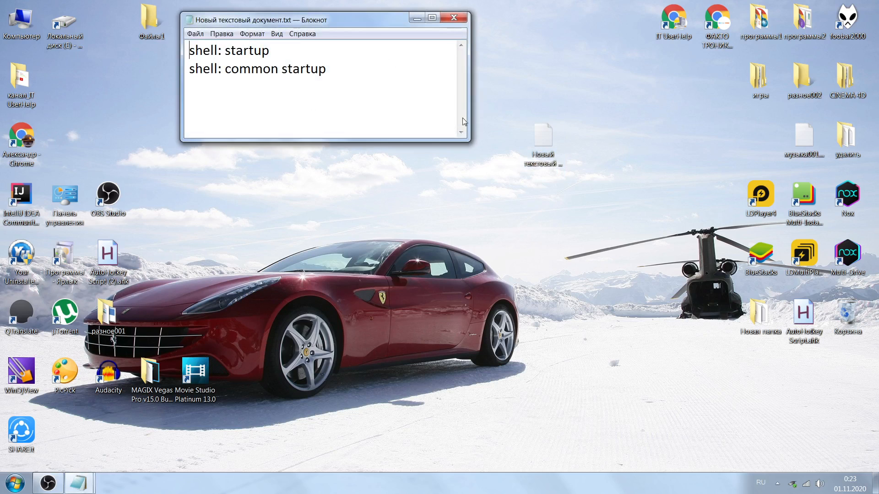
drag(465, 140, 492, 140)
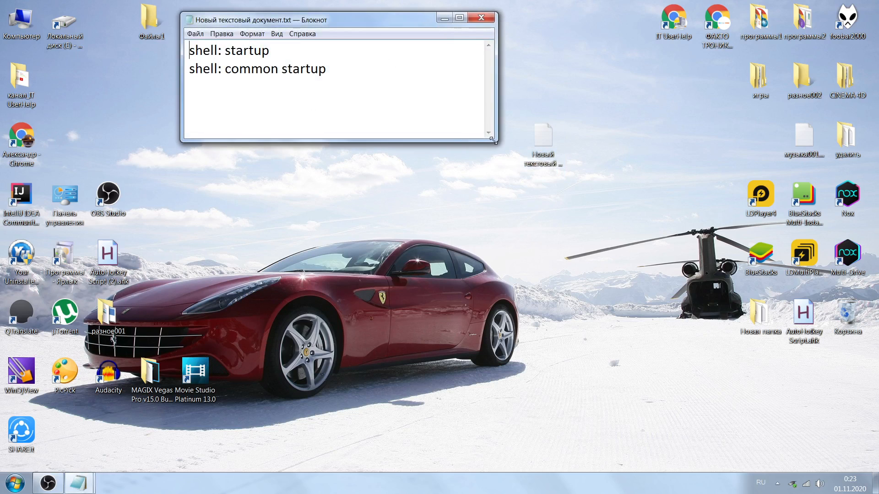
click(481, 17)
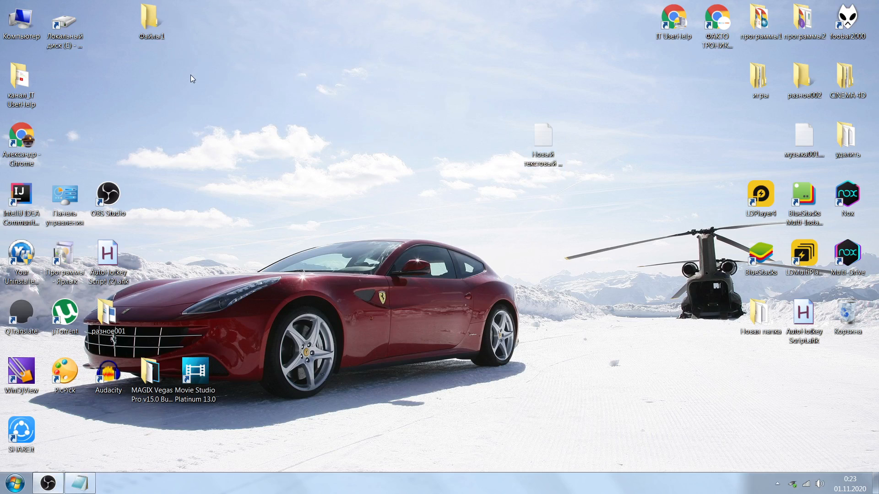
drag(177, 100, 218, 170)
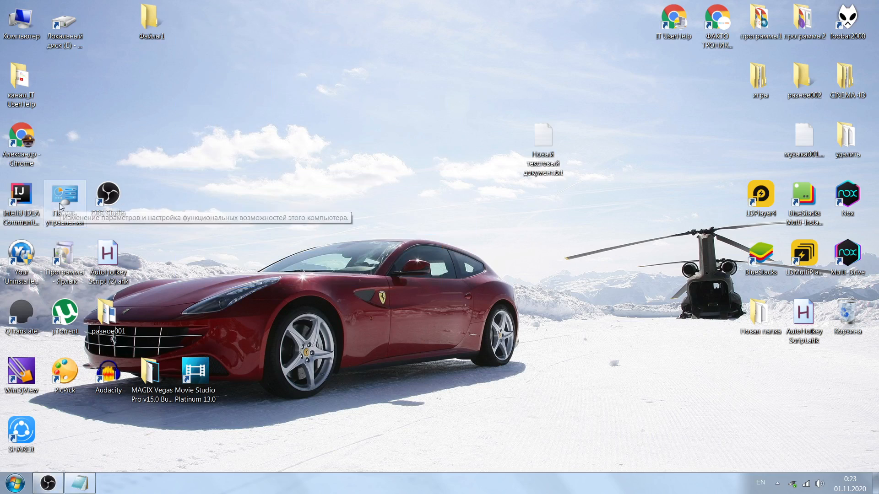
View the Control Panel's Программы category through its desktop shortcut and close the window.
double_click(71, 250)
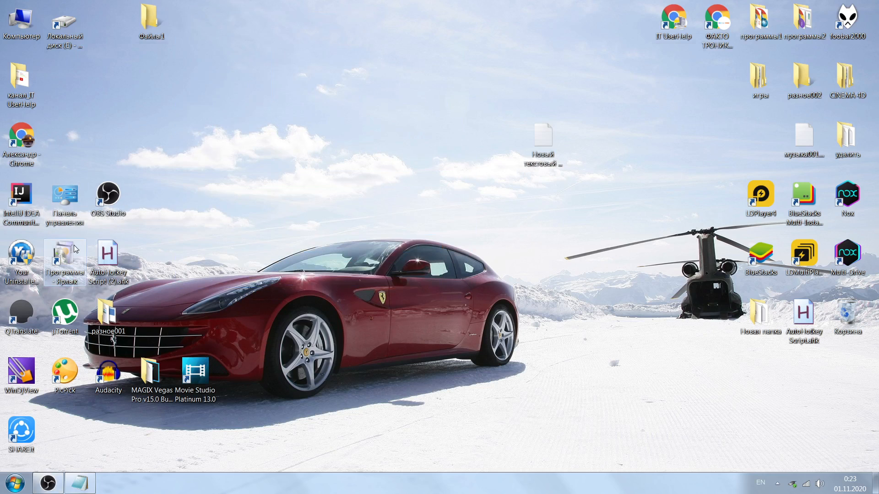
drag(591, 49, 671, 24)
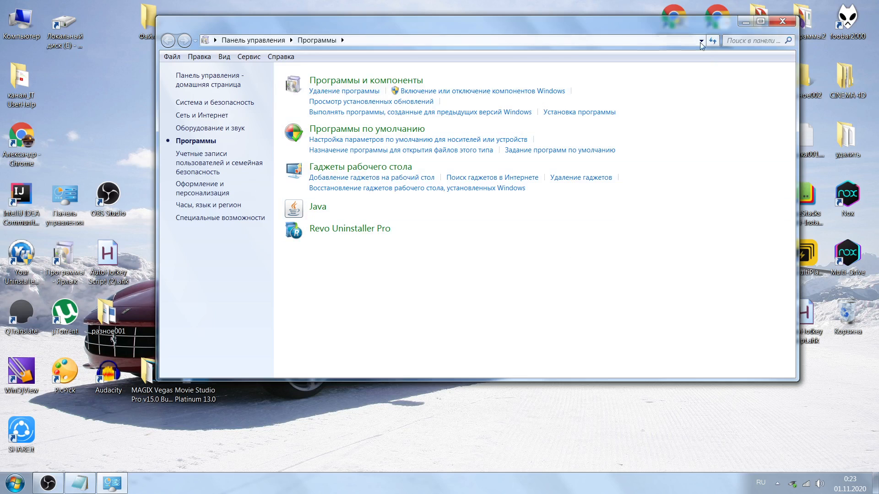
drag(705, 23, 621, 116)
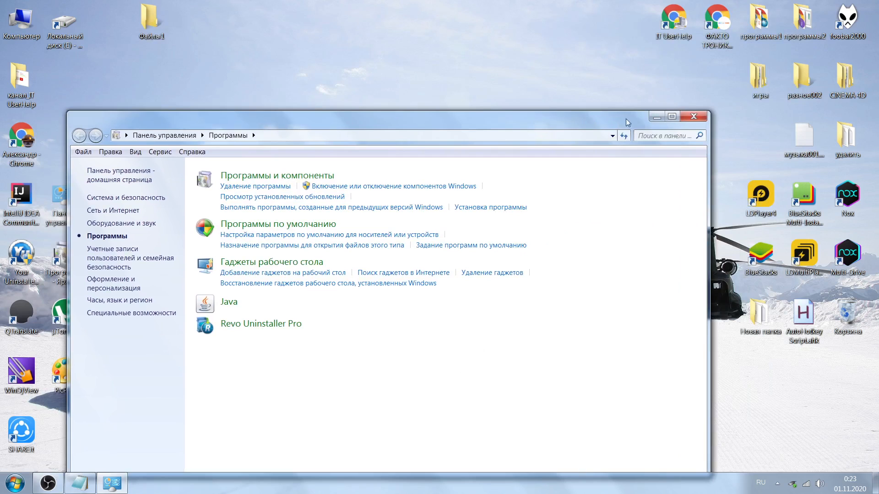
click(693, 117)
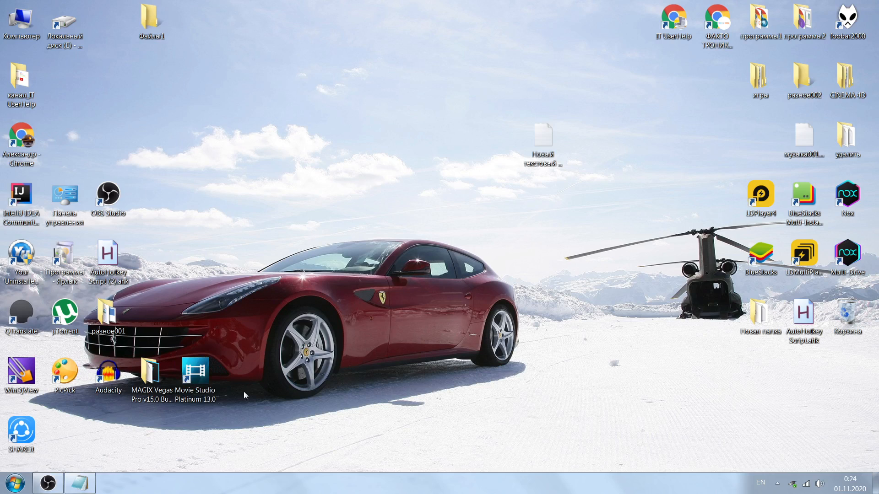
Search the computer's programs for "панель" to locate the Control Panel, and dismiss the results.
click(5, 485)
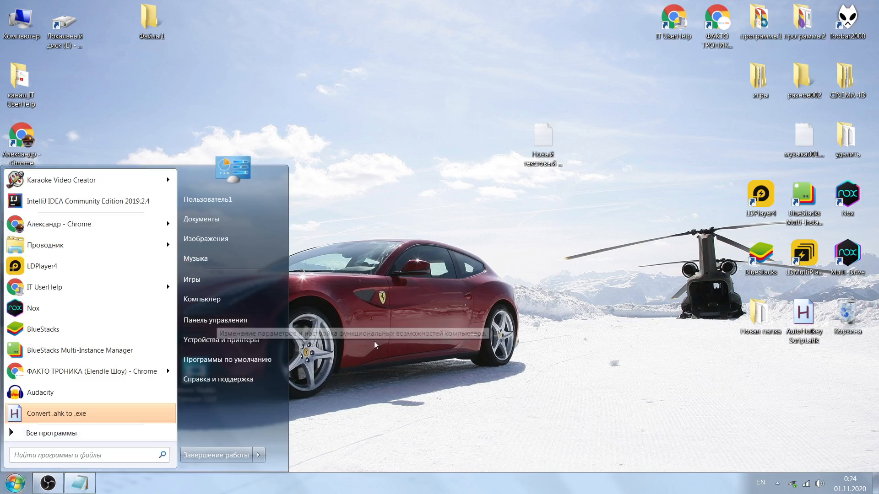
click(453, 363)
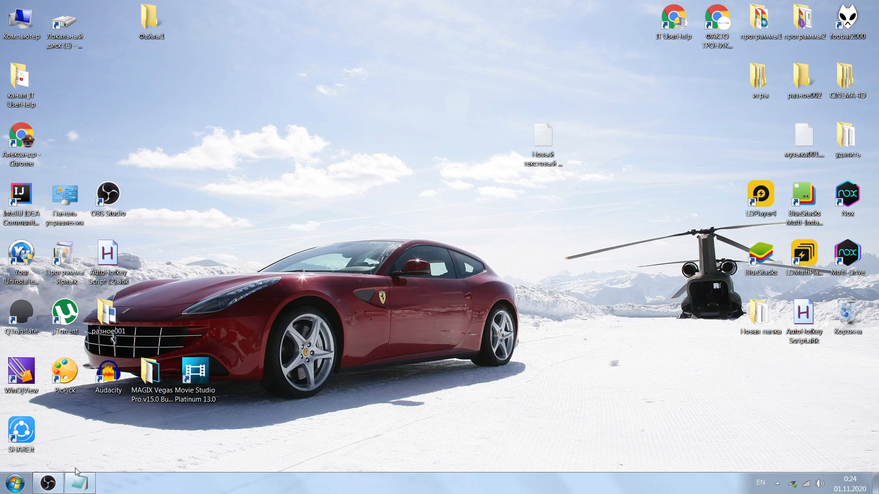
click(15, 483)
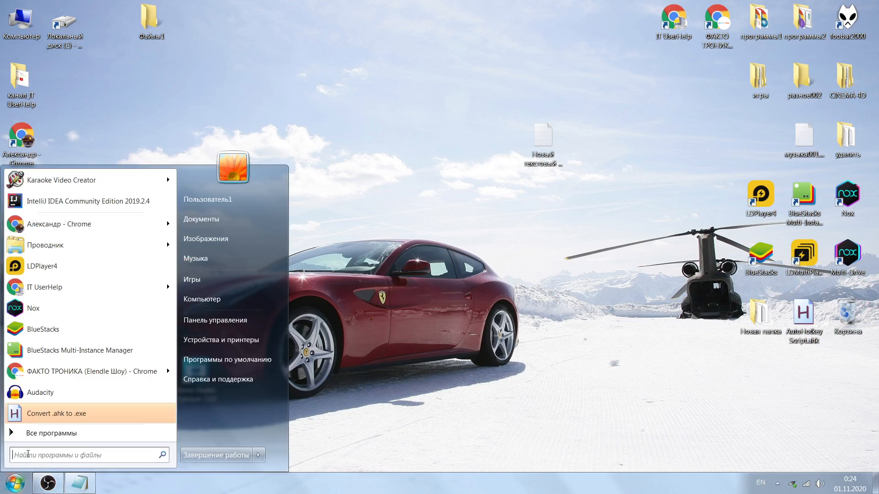
text(пане)
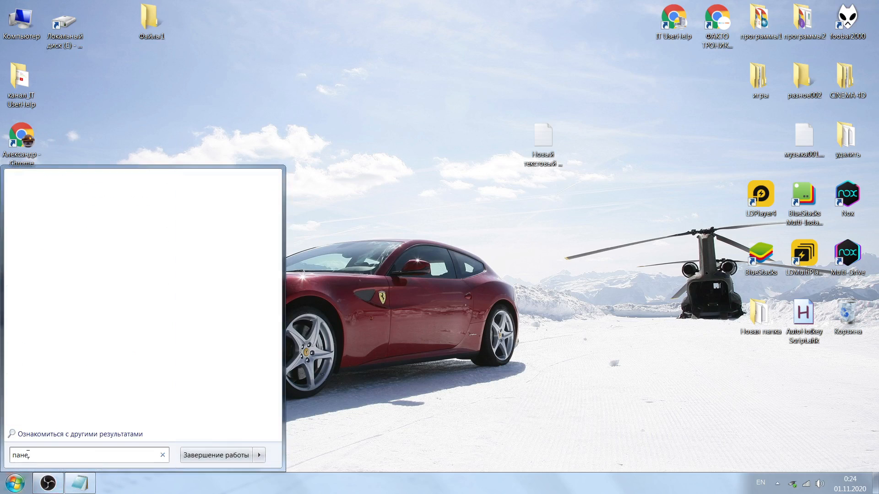
text(ль)
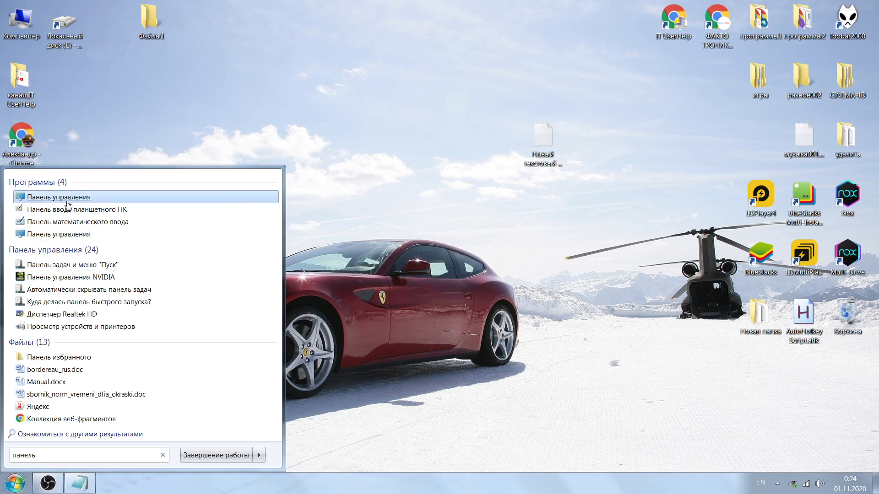
click(323, 196)
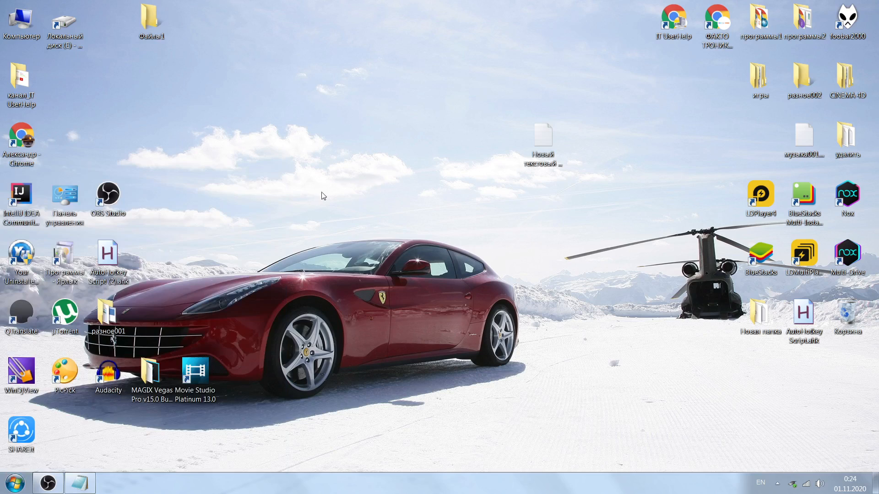
Open the Control Panel in category view and show its program removal list in a maximized window.
click(15, 483)
click(244, 322)
drag(408, 122, 400, 82)
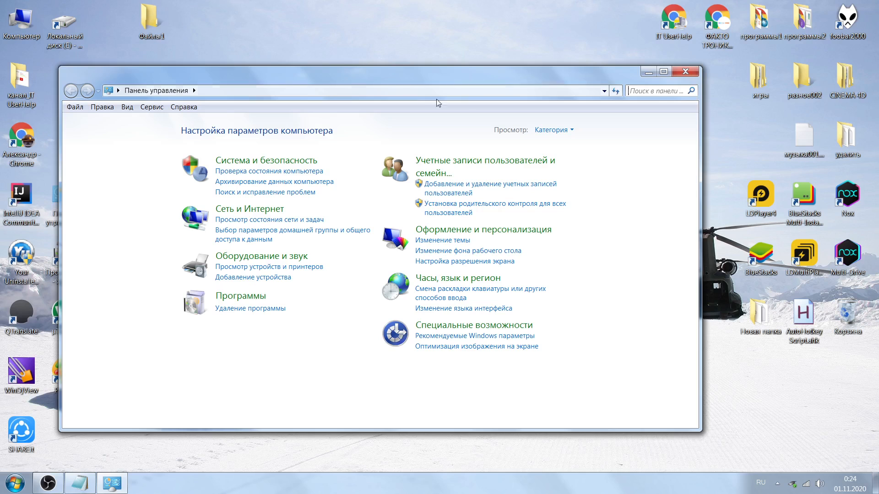
click(540, 132)
click(557, 142)
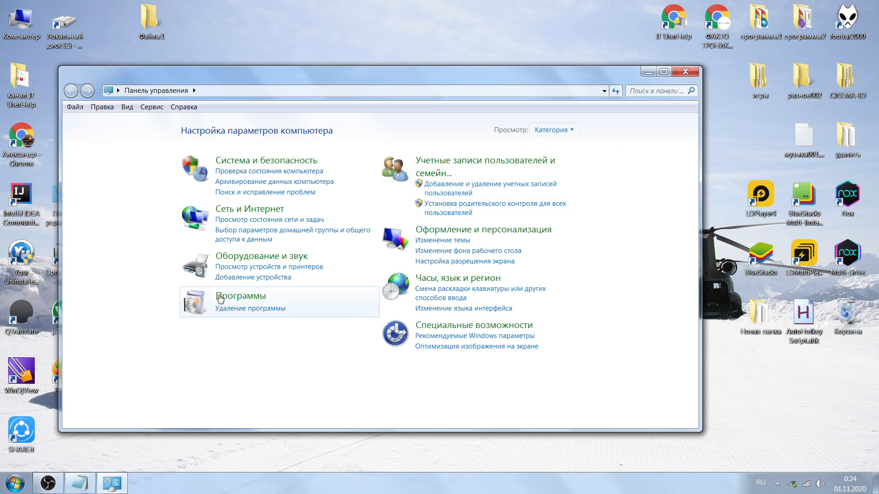
click(275, 309)
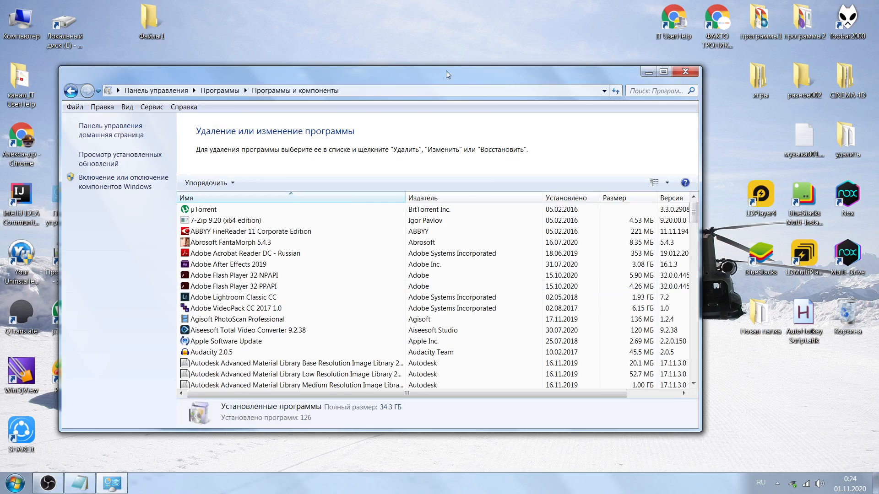
drag(448, 74, 477, 65)
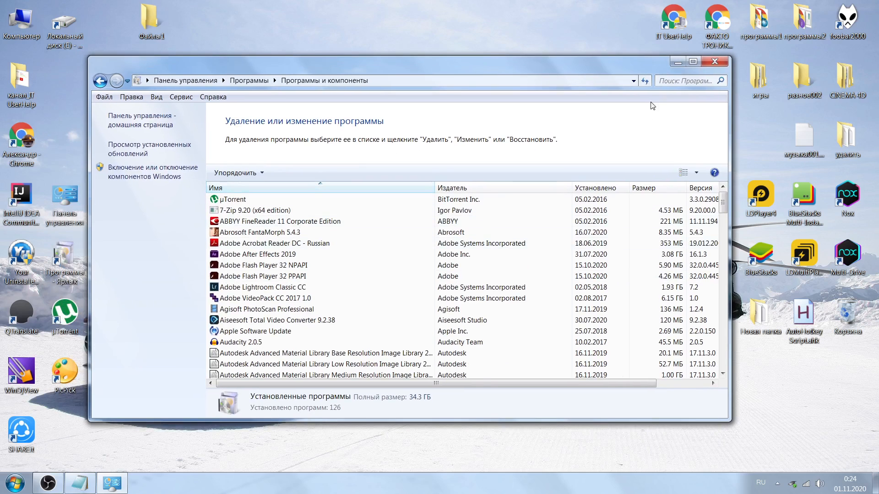
click(692, 61)
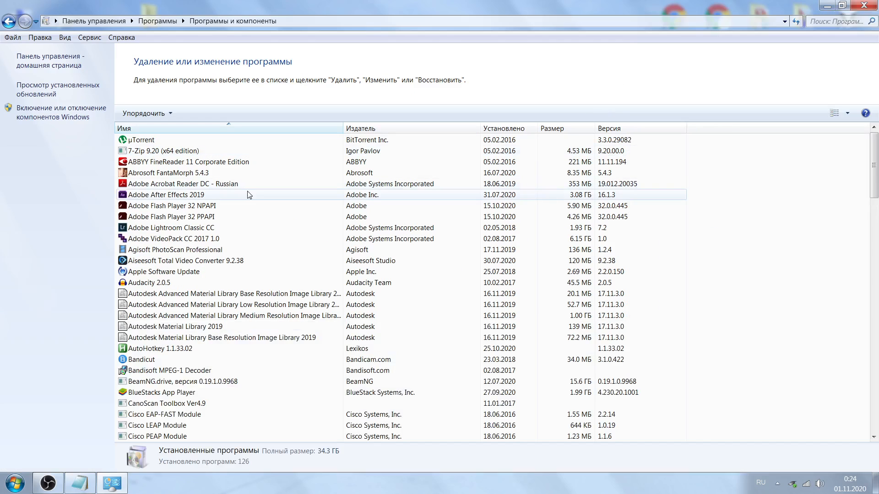
Examine the installed programs for removable ones, selecting 7-Zip 9.20 as an example, and close the list.
click(160, 139)
click(158, 151)
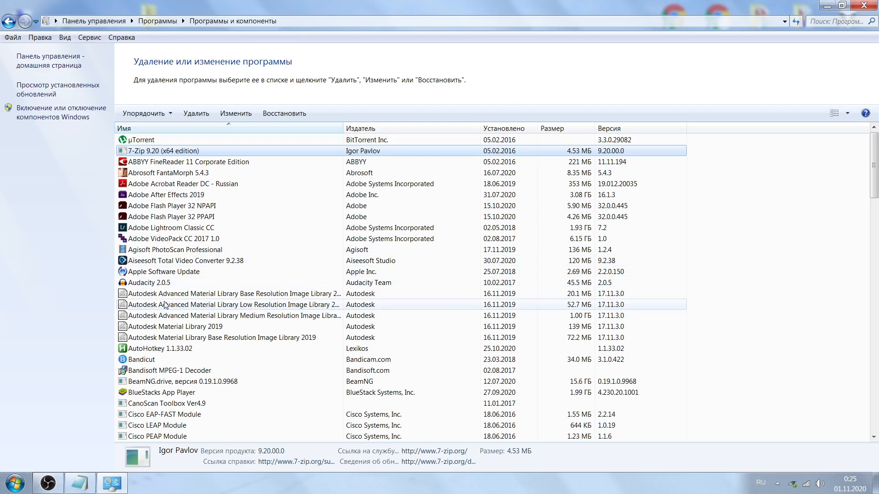
scroll(201, 320, down, 6)
scroll(196, 333, up, 6)
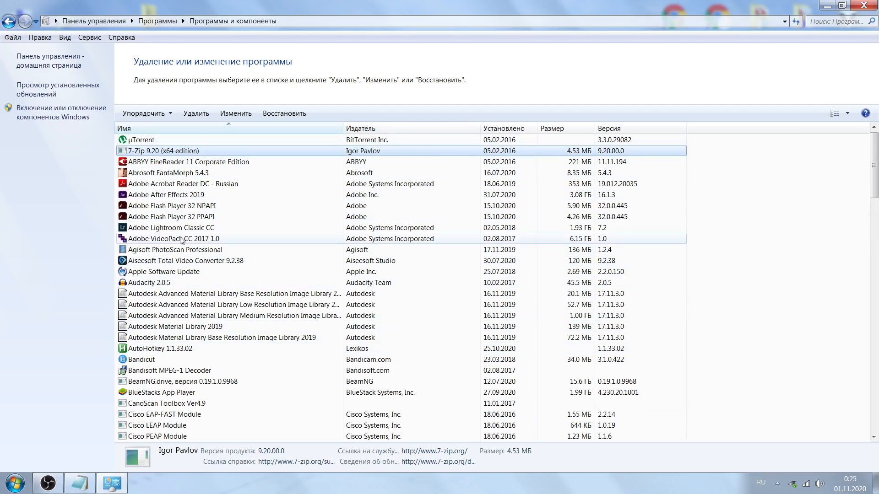
scroll(181, 249, down, 1)
scroll(181, 249, up, 1)
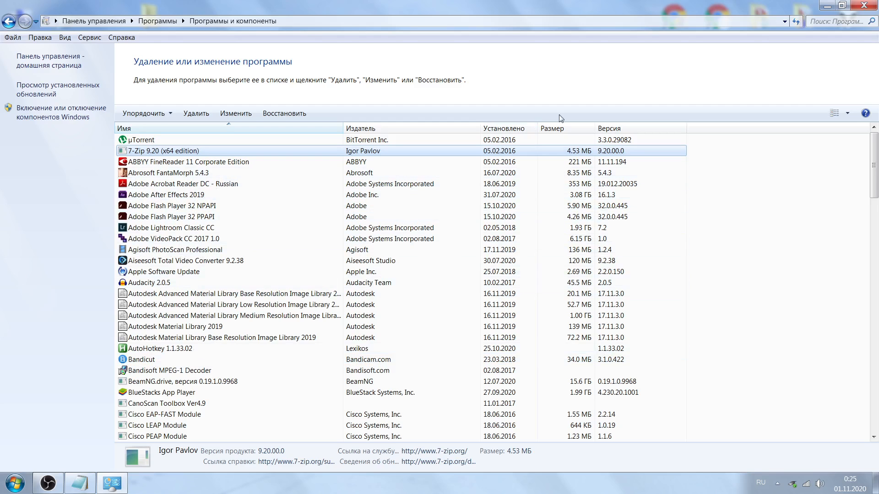
click(864, 4)
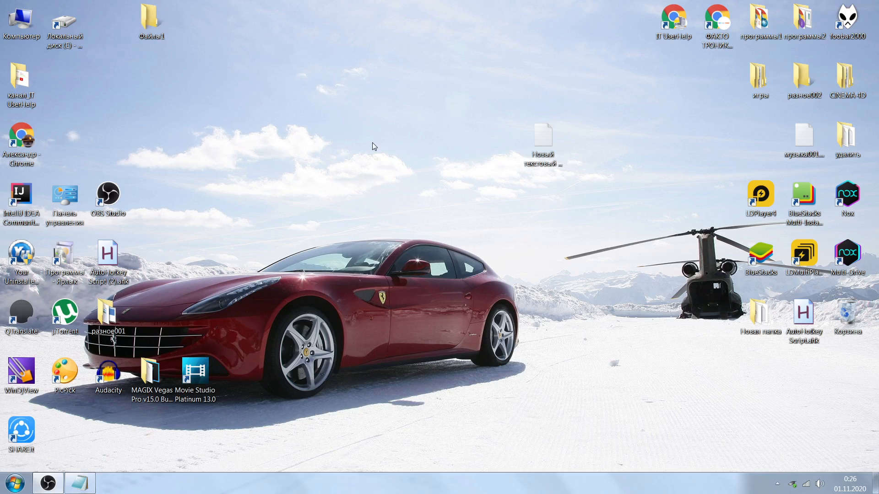
click(212, 127)
drag(216, 57, 279, 194)
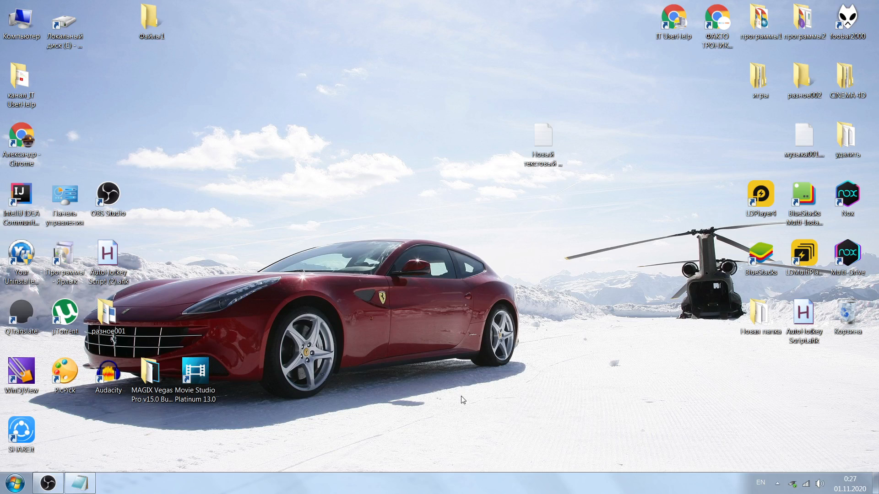
Launch System Configuration by running msconfig.
key(super+r)
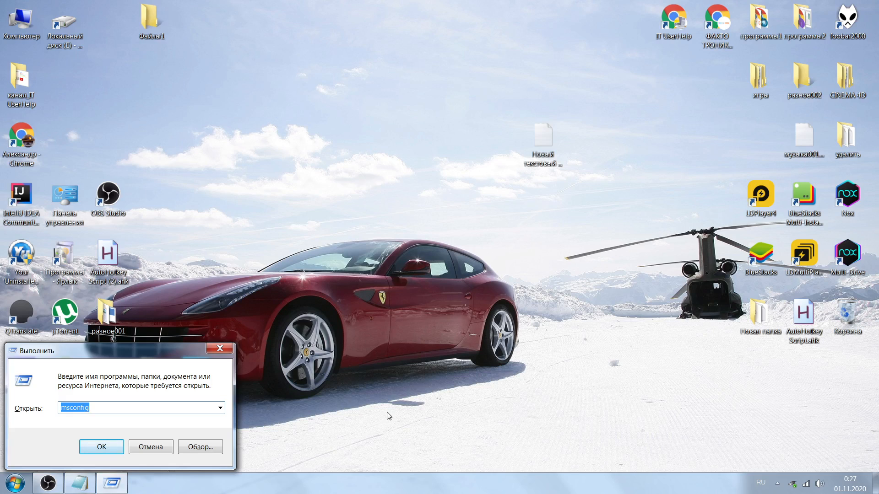
mouse_move(106, 350)
mouse_down()
mouse_move(152, 342)
mouse_move(122, 301)
mouse_move(102, 325)
mouse_move(111, 338)
mouse_up()
click(102, 396)
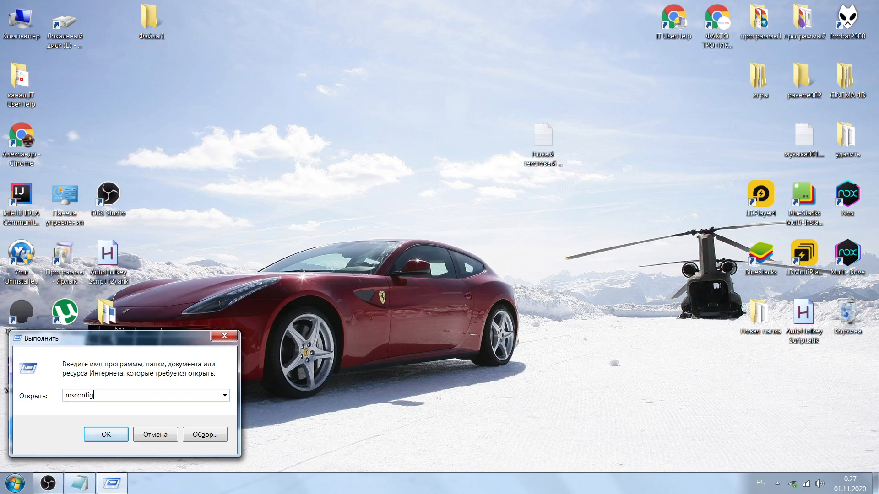
drag(74, 398, 95, 396)
click(95, 396)
click(110, 432)
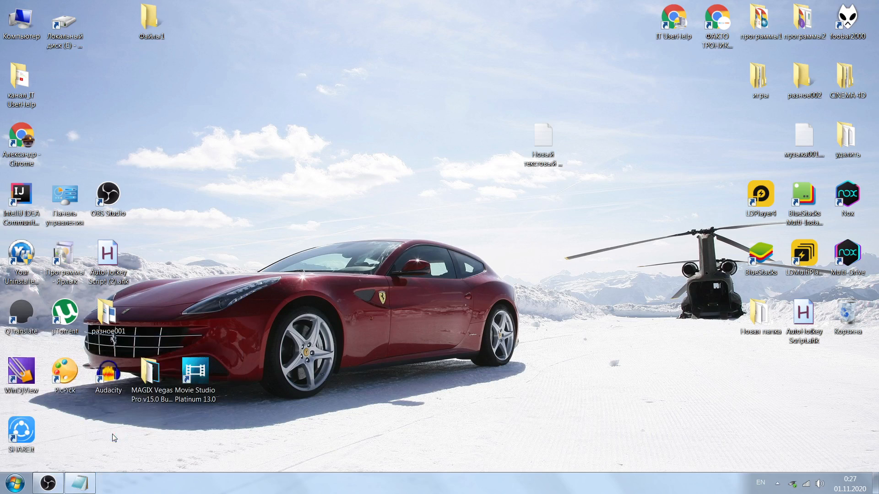
Show the startup items in System Configuration and widen the item name column to fit the full names.
drag(458, 131, 373, 76)
click(308, 99)
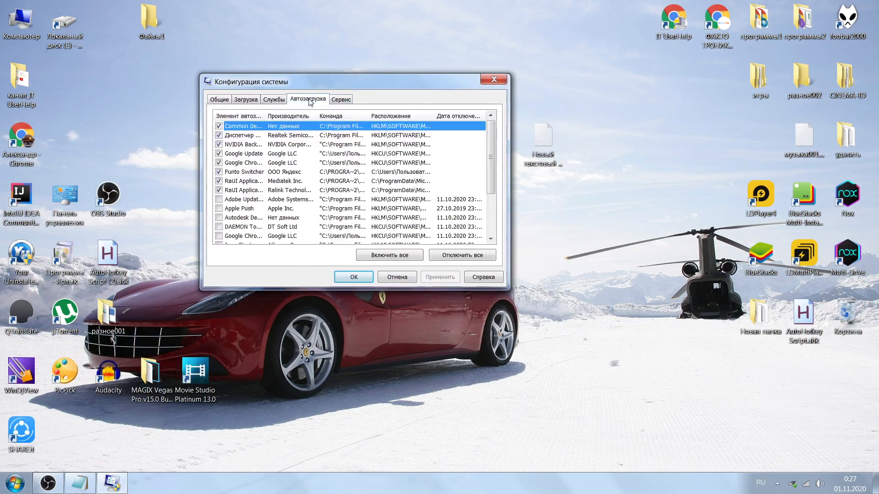
drag(454, 81, 446, 67)
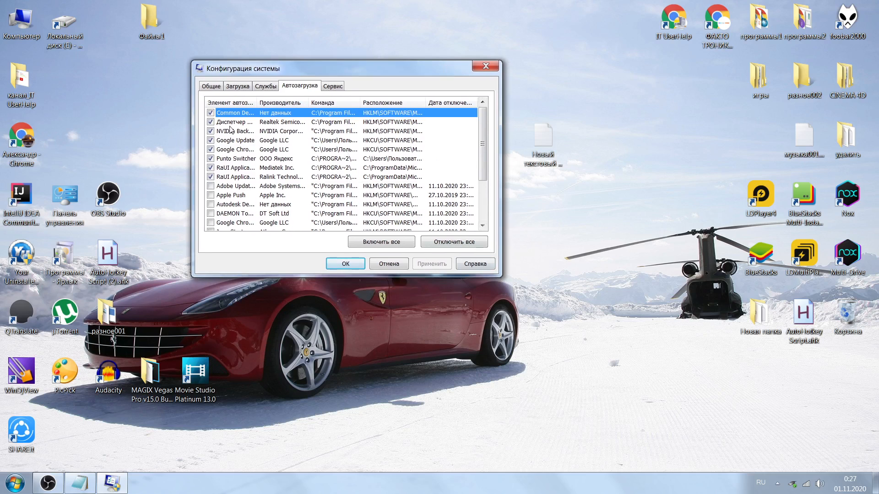
mouse_move(483, 149)
mouse_down()
mouse_move(483, 181)
mouse_move(484, 155)
mouse_up()
double_click(256, 103)
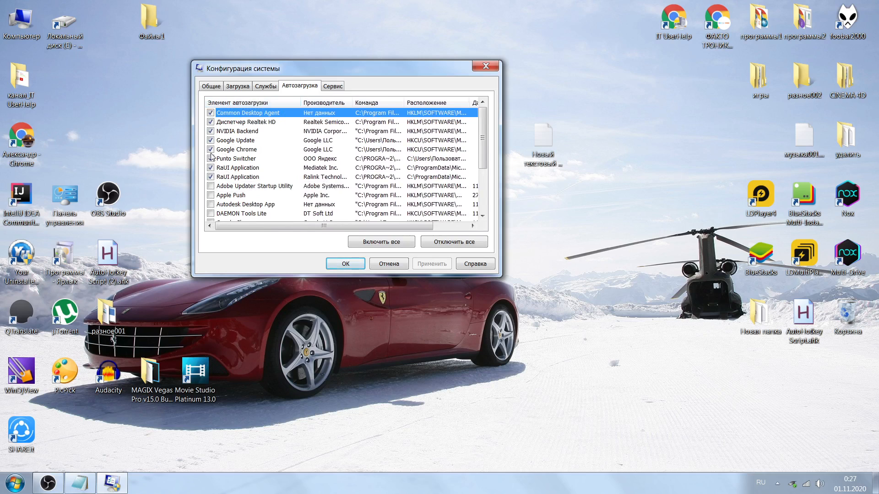
Enable the Adobe Updater Startup Utility startup item, disable it again, and apply and close the configuration.
click(210, 186)
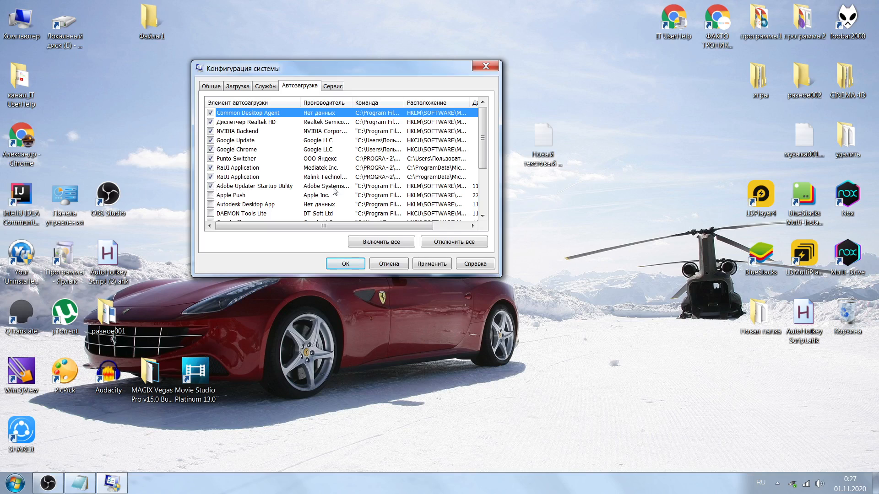
click(211, 187)
click(432, 265)
click(346, 264)
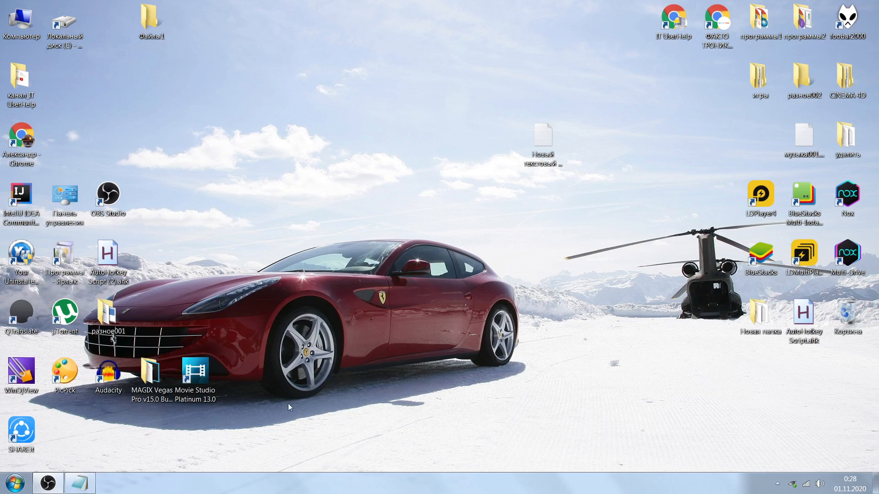
click(22, 485)
click(334, 400)
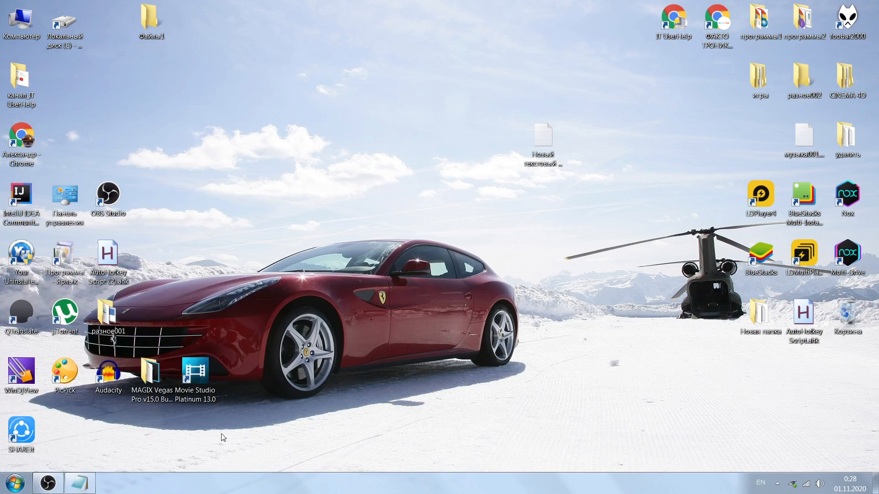
Run msconfig again and bring up the list of startup items.
key(super+r)
text(msconfig)
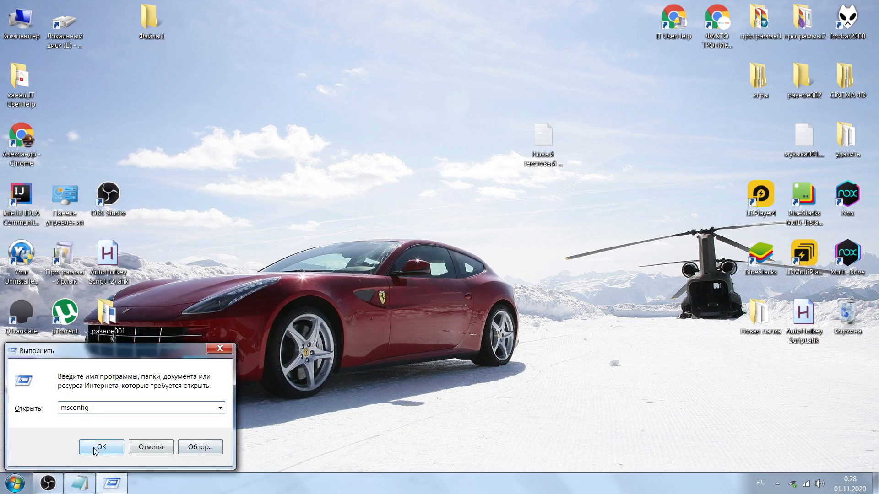
key(Return)
click(393, 154)
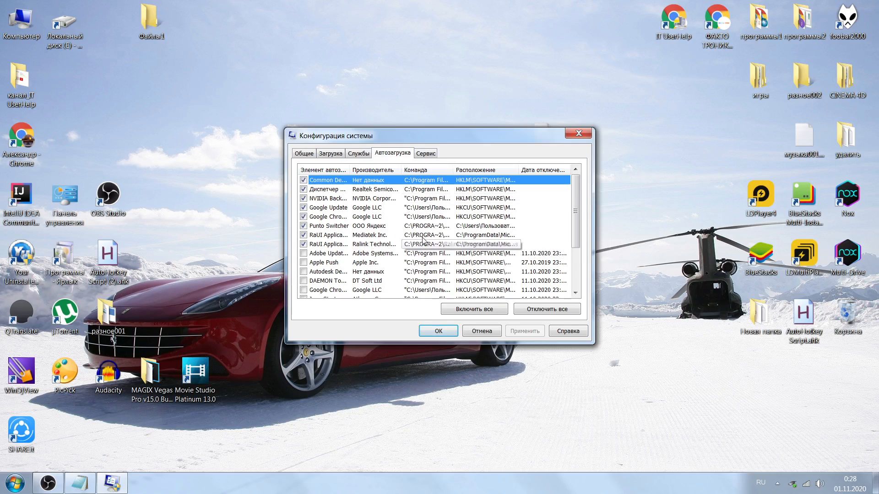
Close System Configuration and bring up the list of services in Task Manager.
click(584, 136)
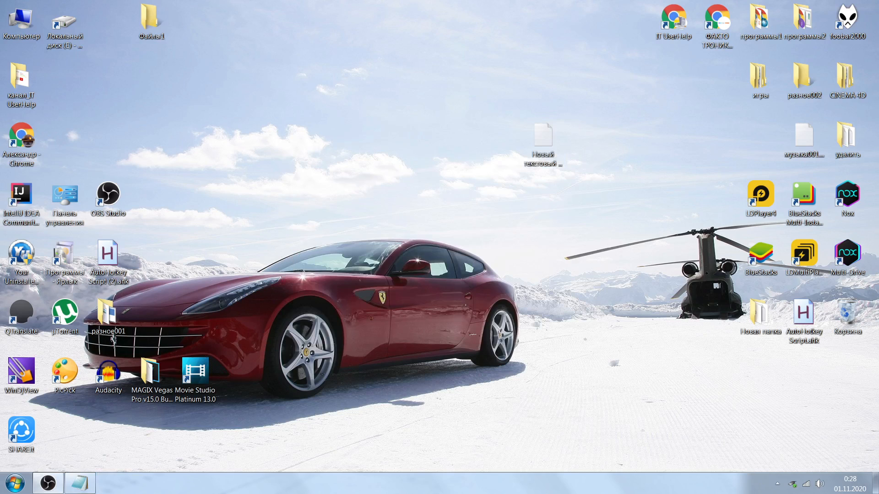
key(ctrl+shift+Escape)
drag(465, 62, 423, 59)
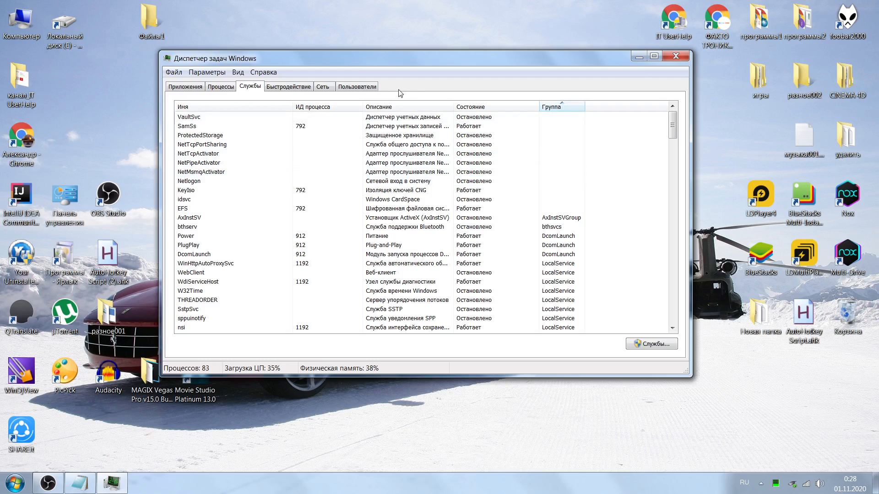
drag(585, 59, 600, 95)
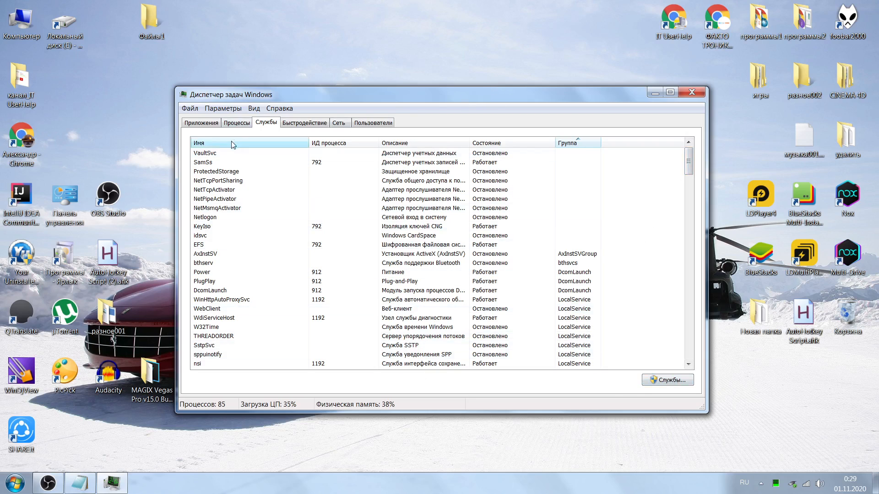
click(233, 124)
click(262, 124)
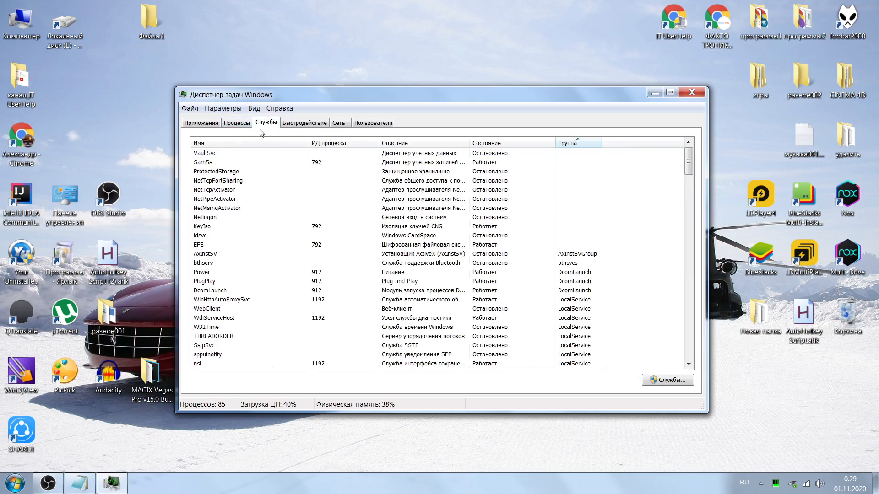
Open the full Services console from Task Manager, maximize it, and widen the name and startup type columns.
click(671, 382)
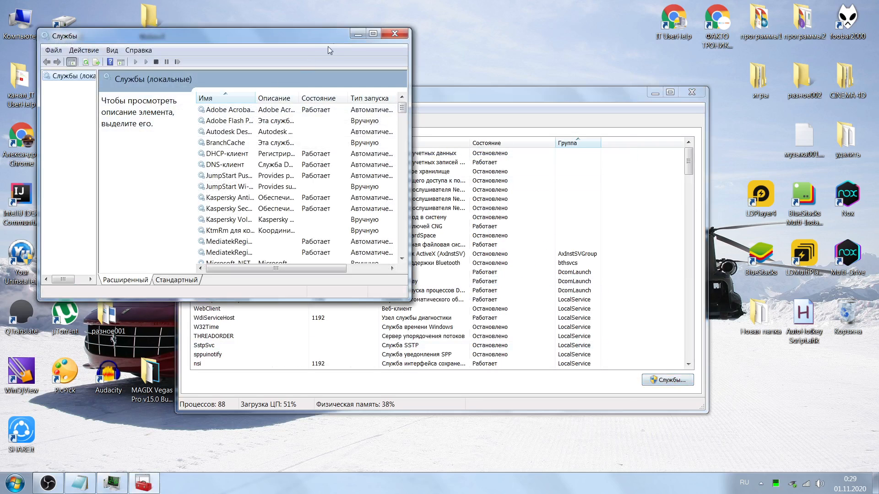
click(373, 33)
drag(214, 66, 336, 67)
drag(433, 67, 542, 67)
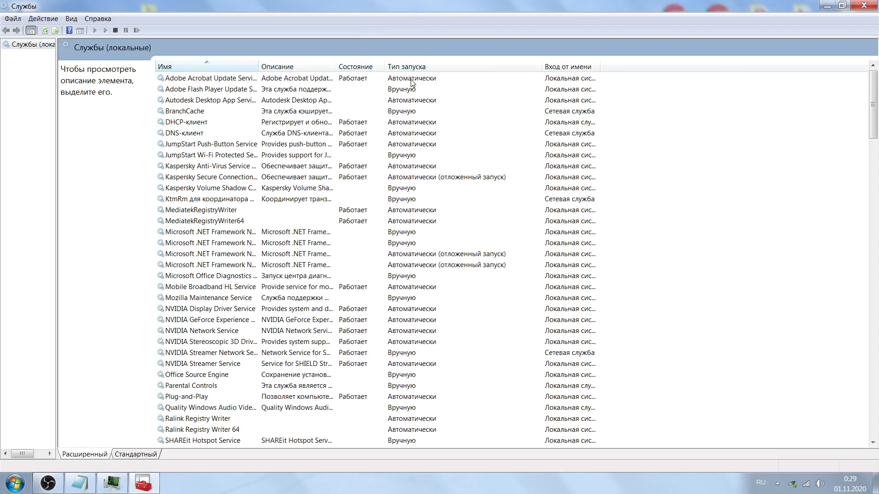
Examine the services' descriptions, states and startup types, widening the name and log-on account columns to read the full entries.
click(411, 82)
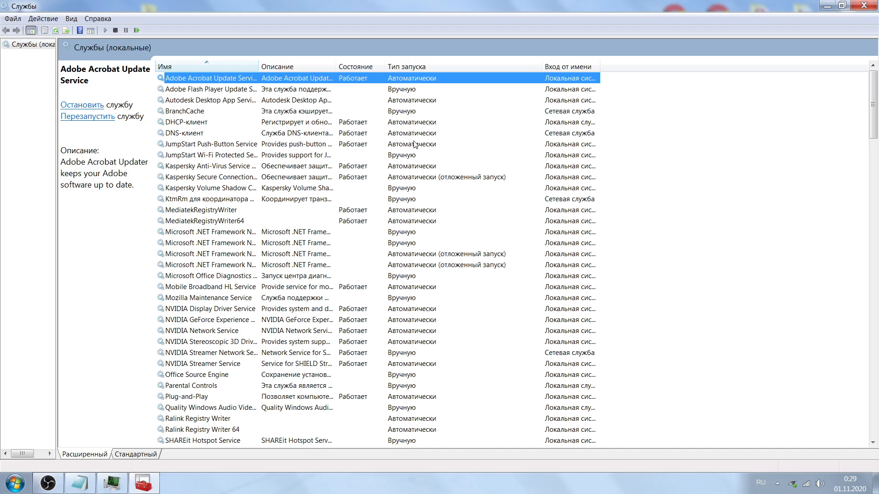
click(415, 145)
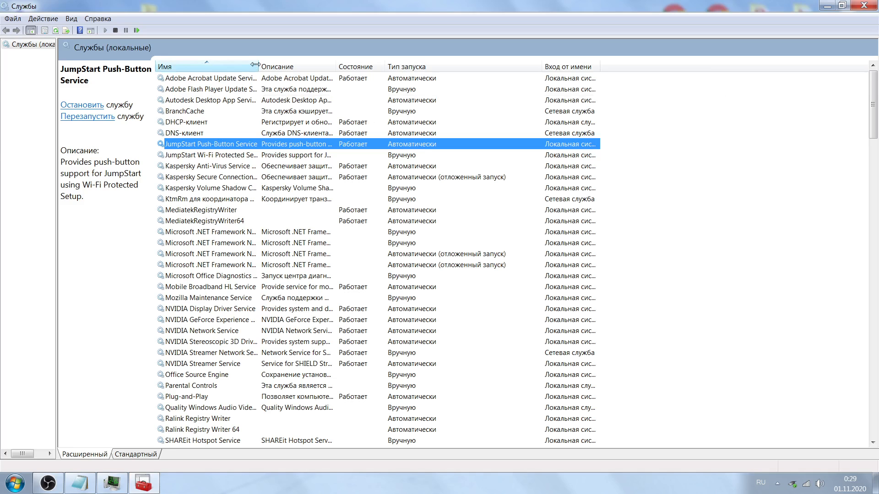
drag(258, 66, 281, 66)
scroll(201, 270, down, 14)
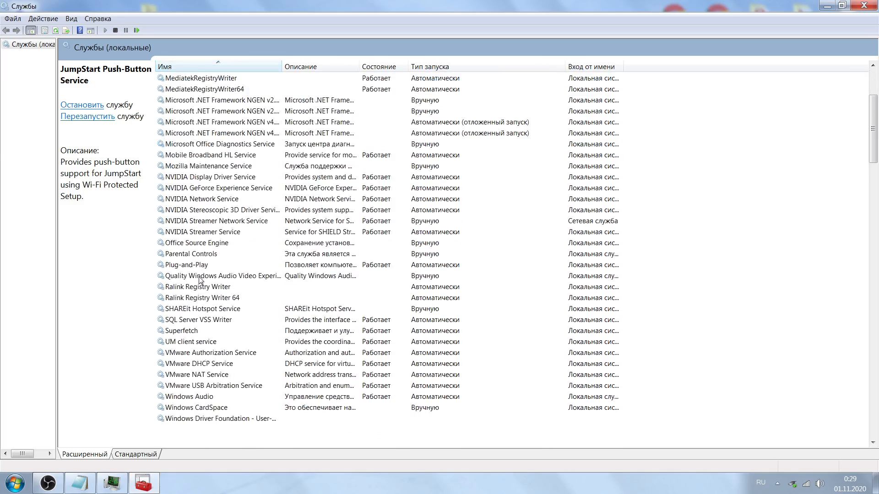
scroll(200, 281, up, 14)
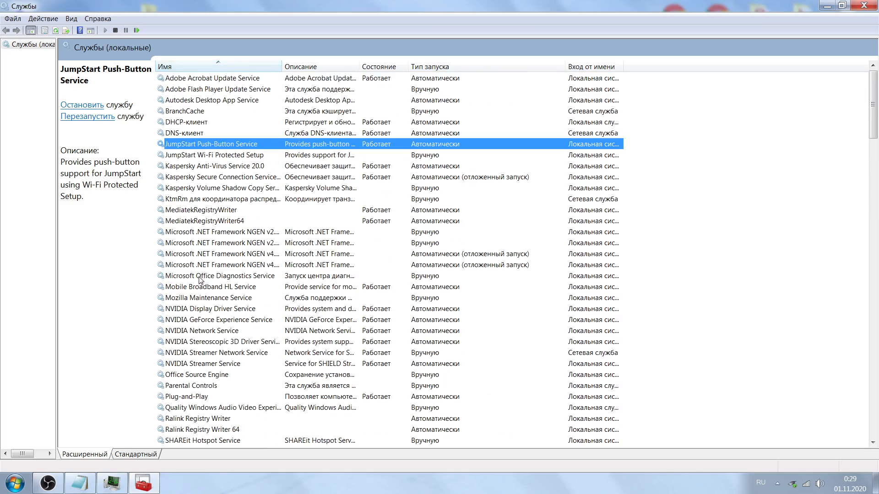
scroll(201, 279, down, 3)
scroll(204, 276, up, 3)
drag(625, 67, 682, 67)
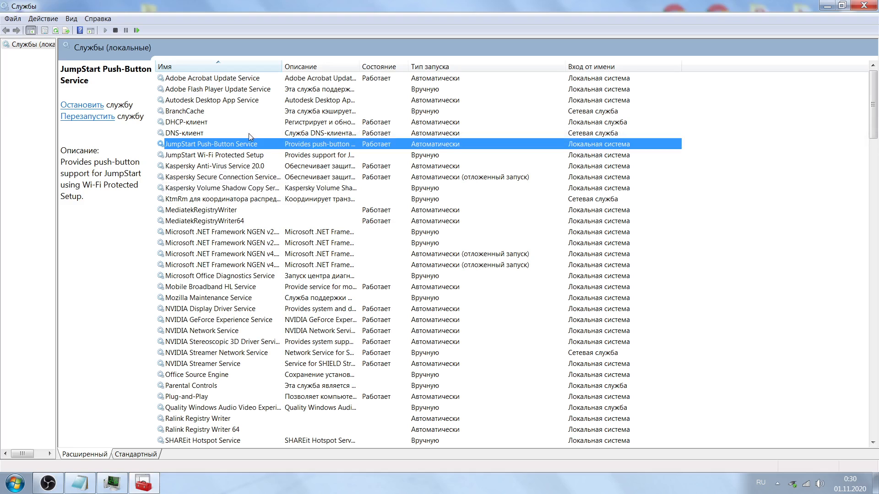
scroll(234, 167, down, 1)
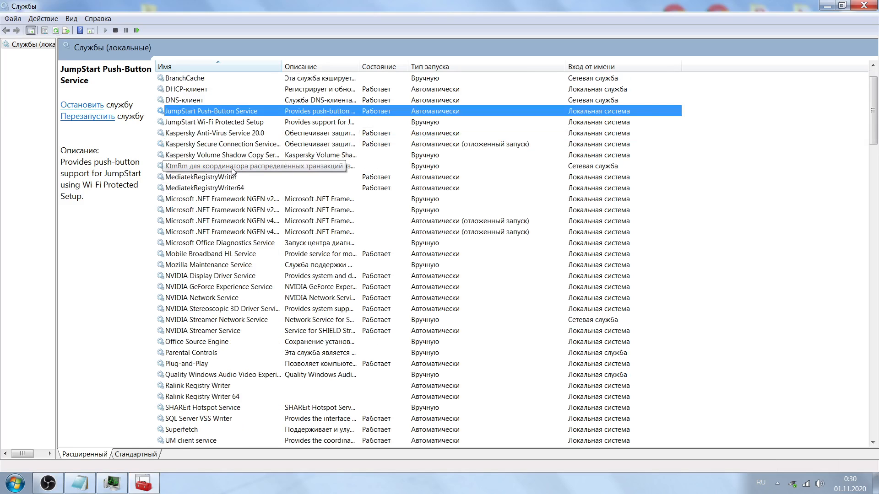
scroll(234, 172, up, 1)
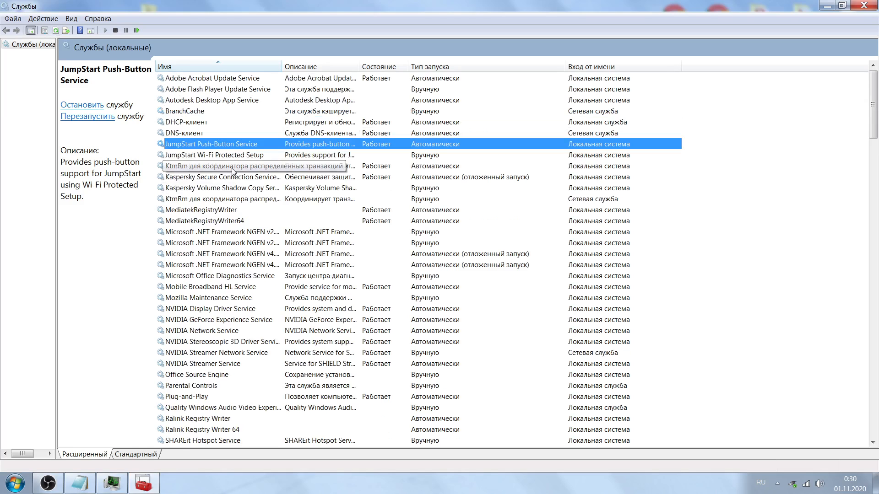
click(217, 103)
right_click(412, 98)
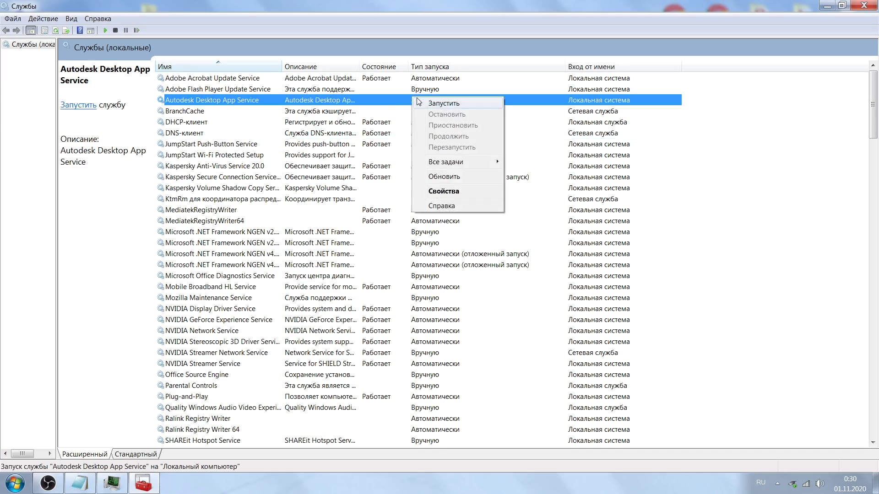
click(526, 104)
right_click(528, 102)
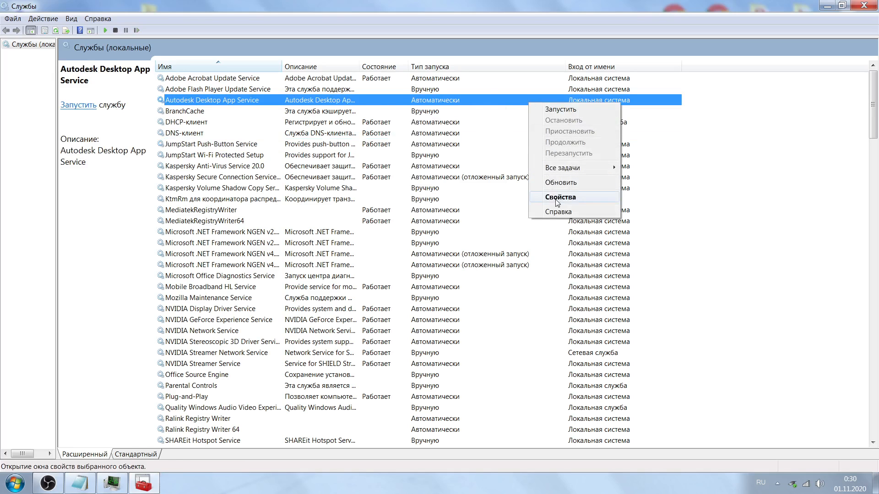
click(559, 197)
click(549, 111)
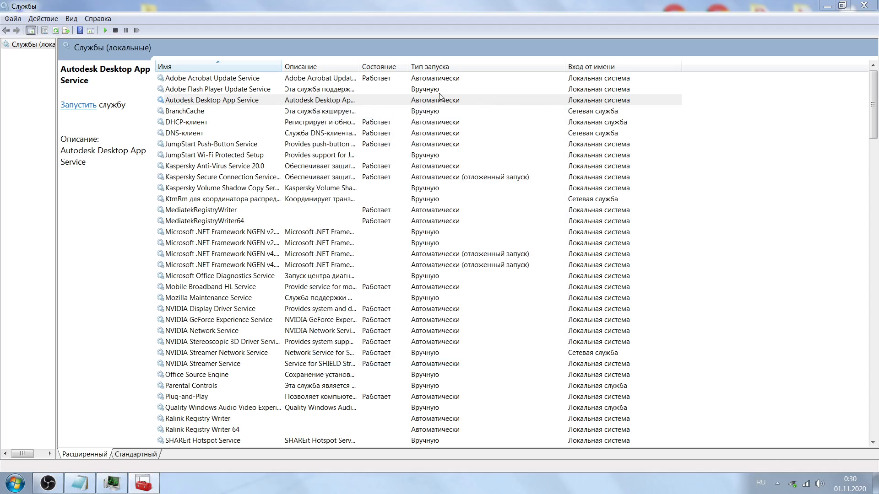
Set the startup type of Autodesk Desktop App Service to Manual (Вручную), apply the change and close its properties.
click(236, 105)
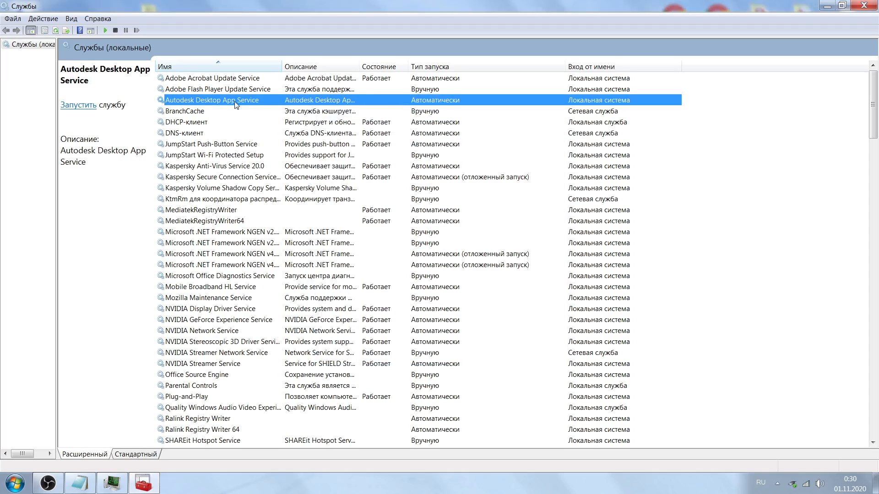
right_click(469, 100)
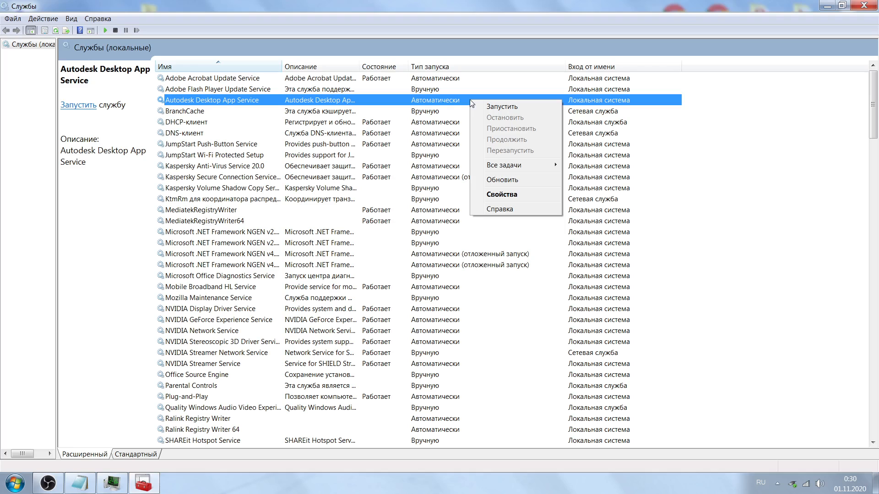
click(491, 196)
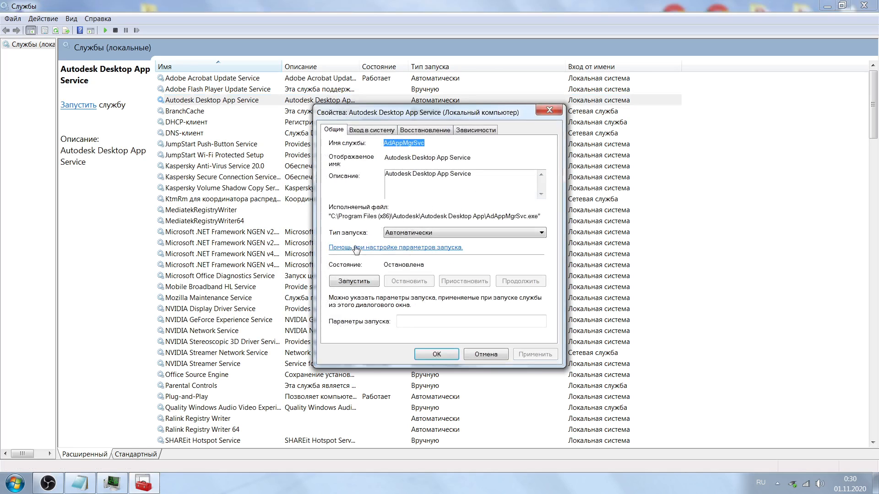
click(405, 234)
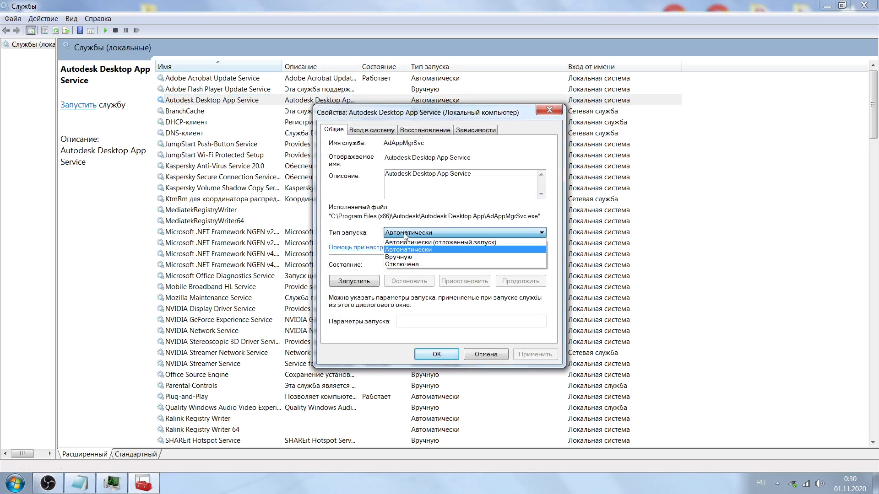
click(414, 256)
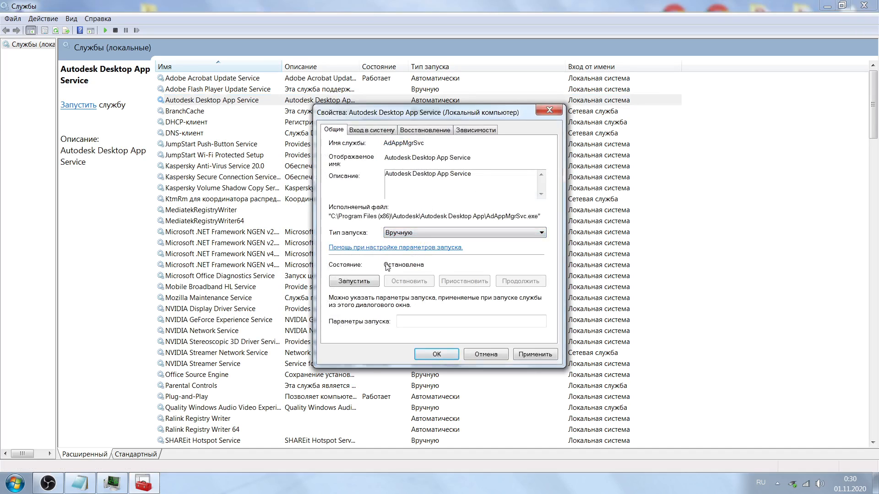
click(535, 355)
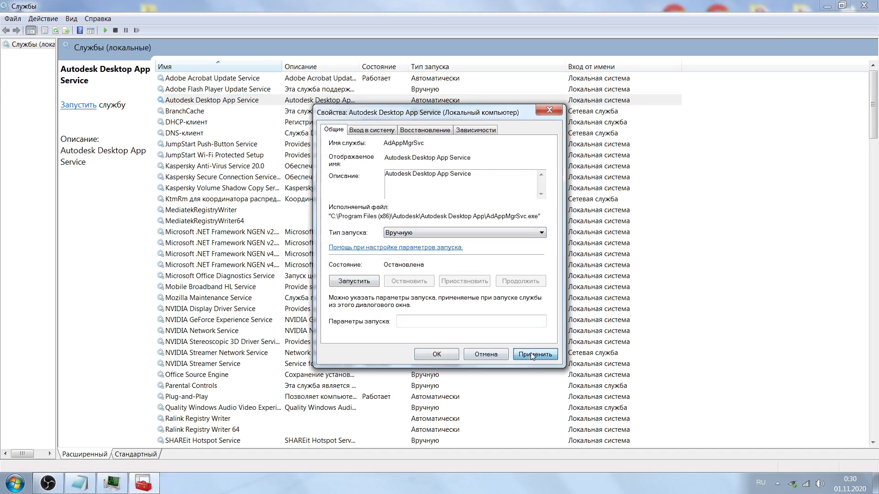
click(437, 354)
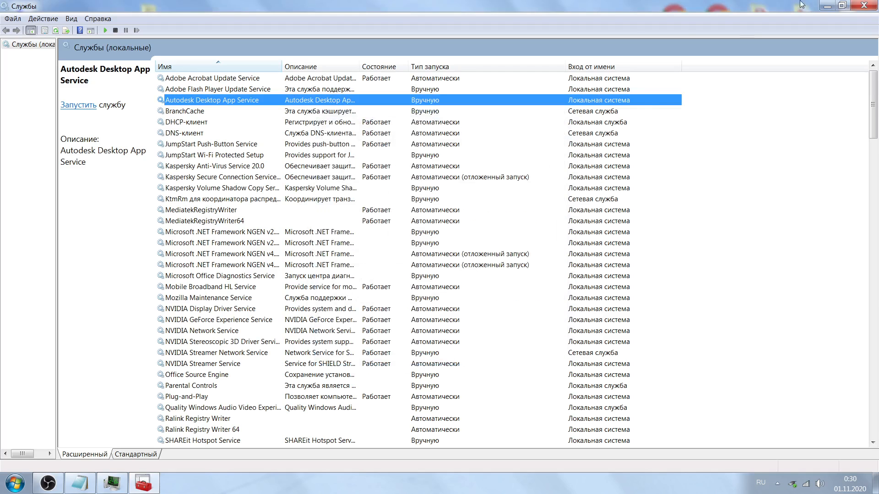
Close the Services console and Task Manager.
click(863, 5)
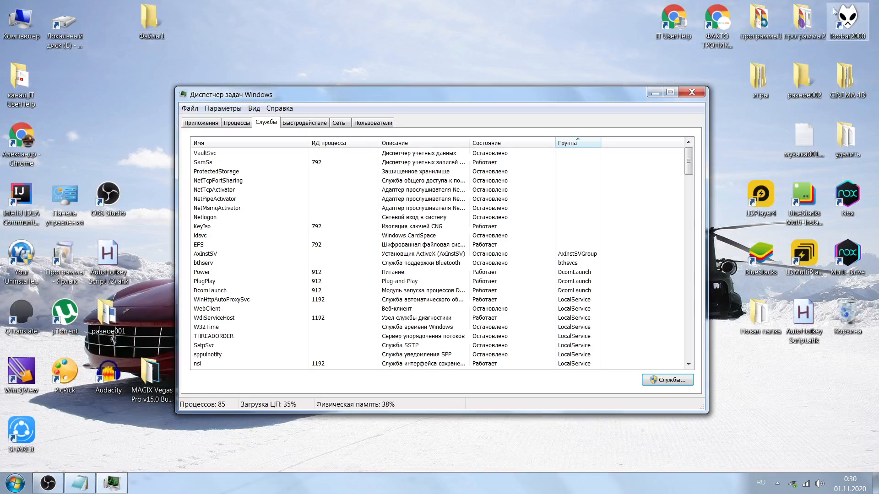
drag(356, 97, 340, 87)
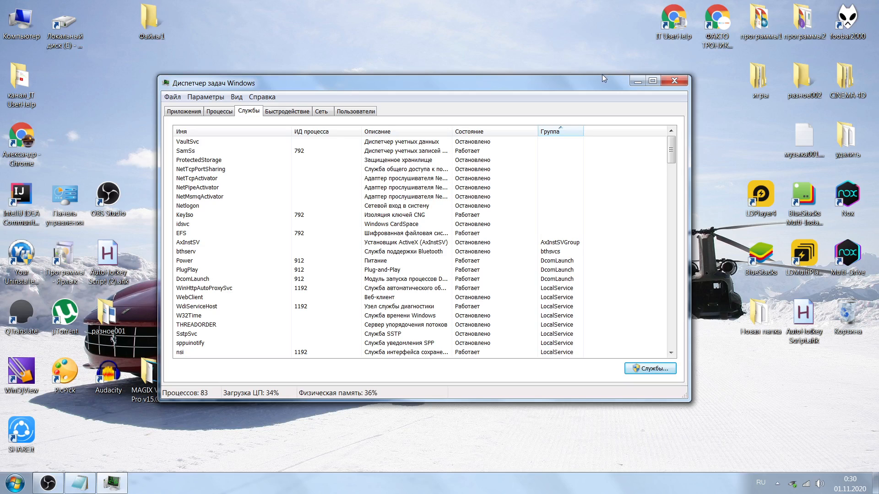
click(674, 81)
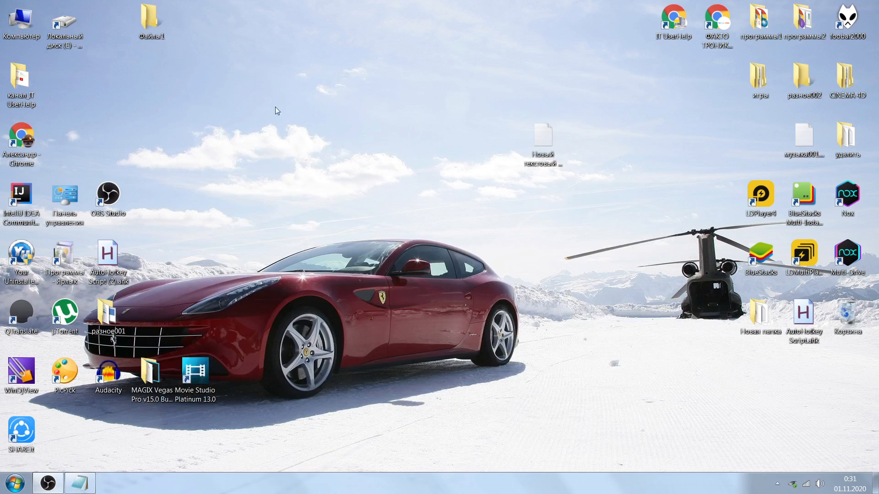
Open Computer and go to the user's startup folder by entering "автозагрузка" as the address.
double_click(16, 21)
click(260, 48)
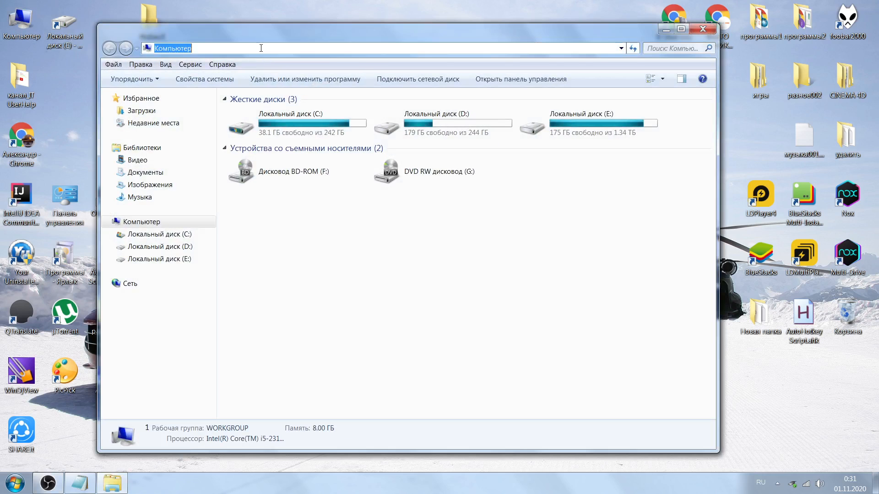
key(BackSpace)
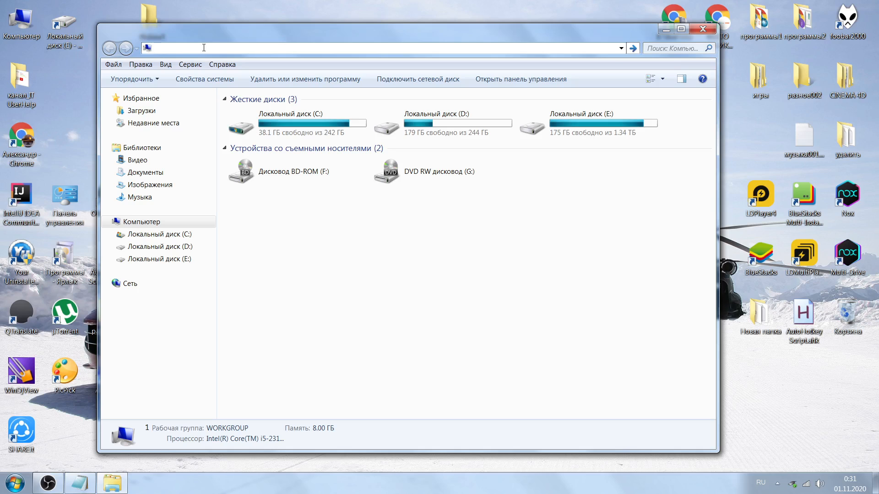
text(авто)
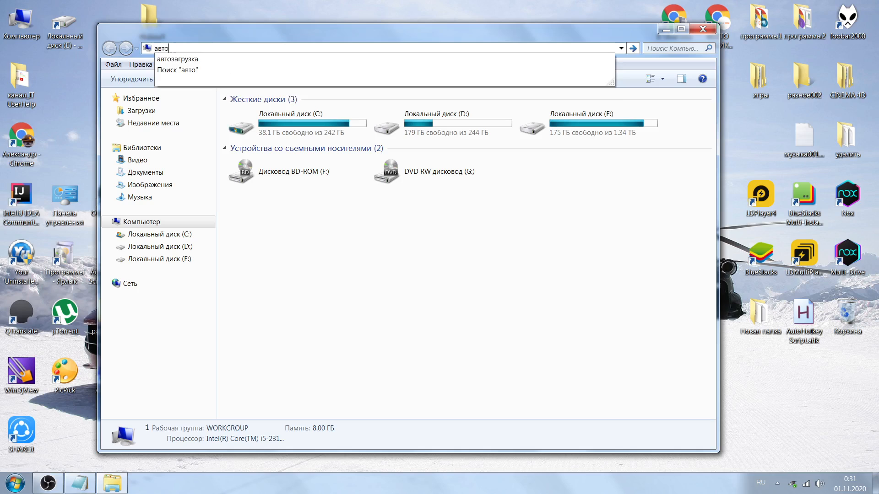
text(загрузка)
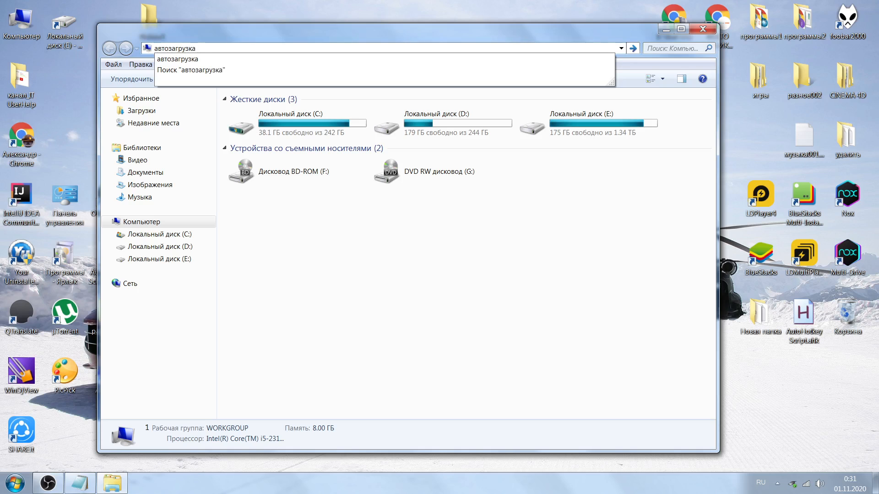
mouse_move(251, 32)
mouse_down()
mouse_move(313, 33)
mouse_move(253, 25)
mouse_up()
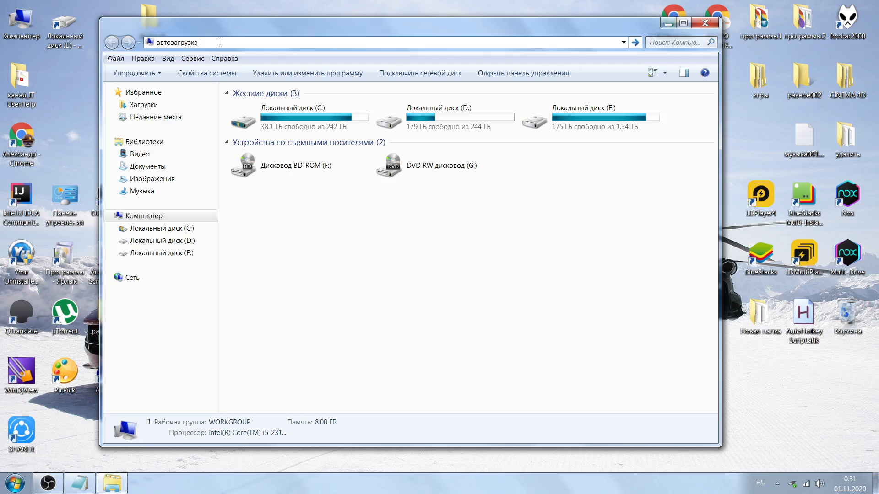
key(Return)
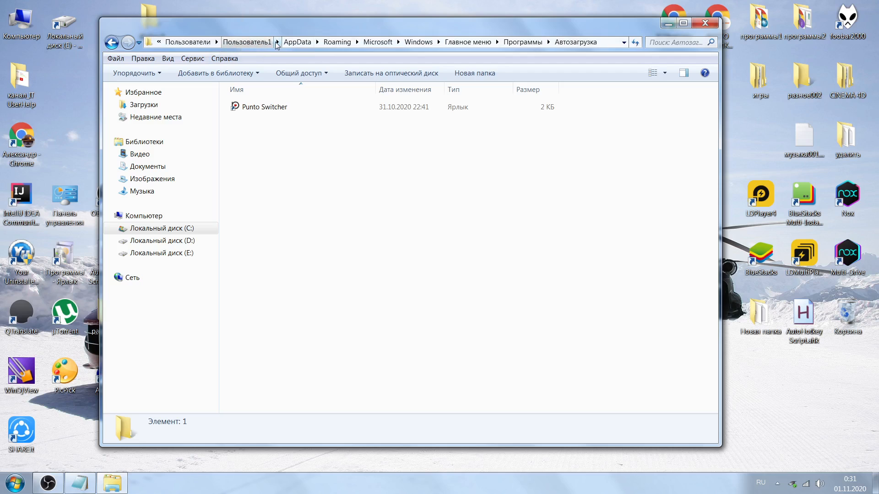
Go back to Computer and try to open the common startup folder with the address "shell: common startup".
click(110, 42)
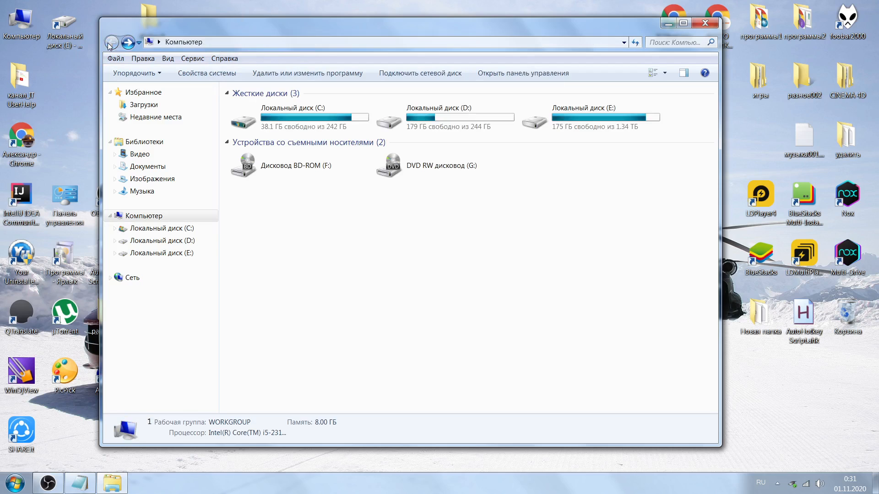
click(242, 43)
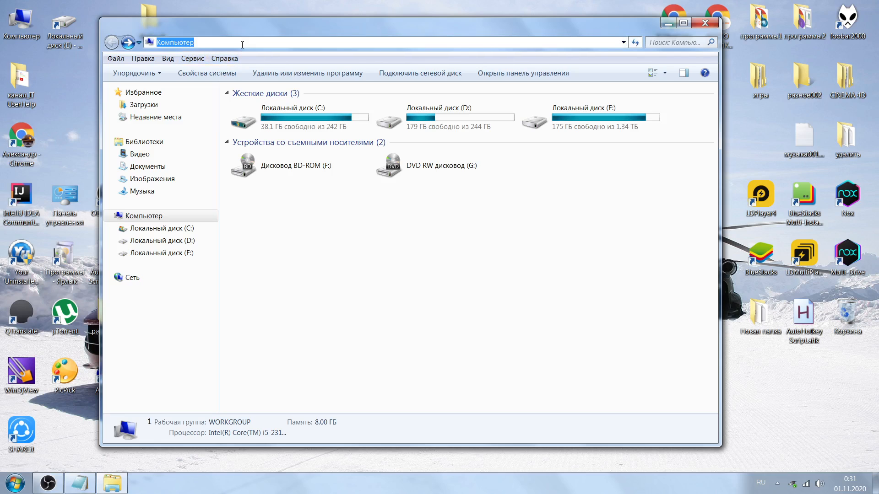
key(BackSpace)
key(alt+shift)
text(s)
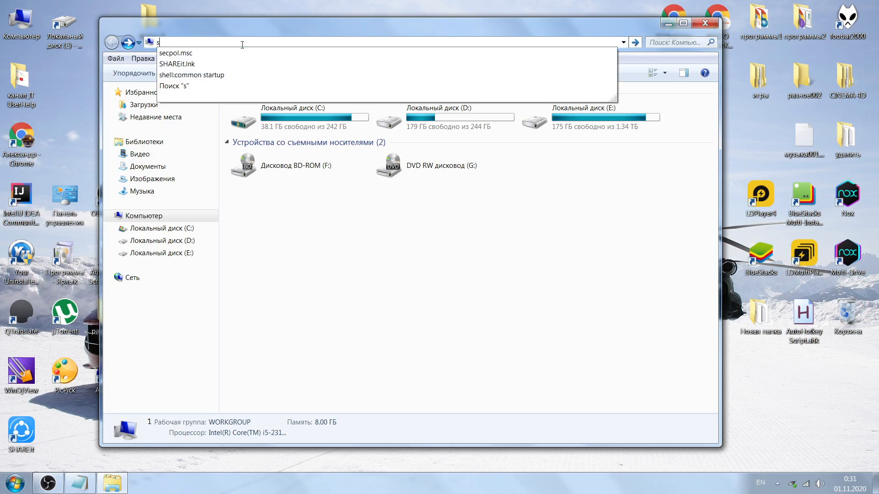
text(hell)
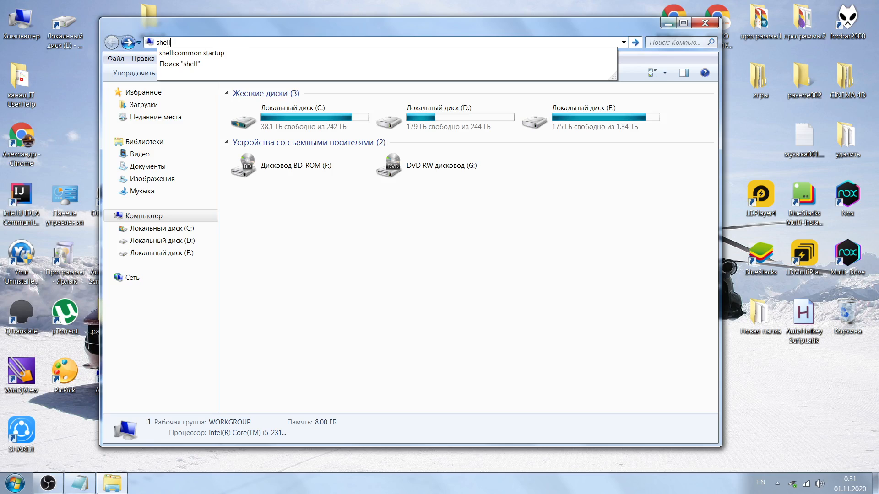
text(:)
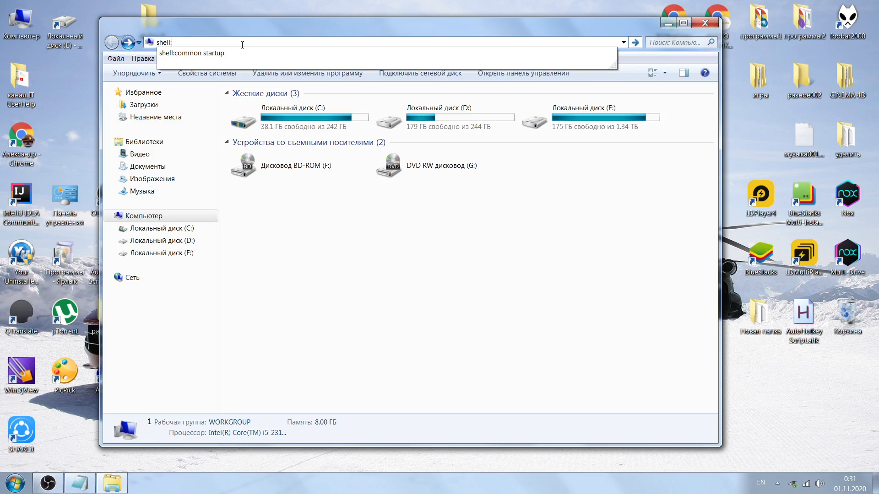
text( common)
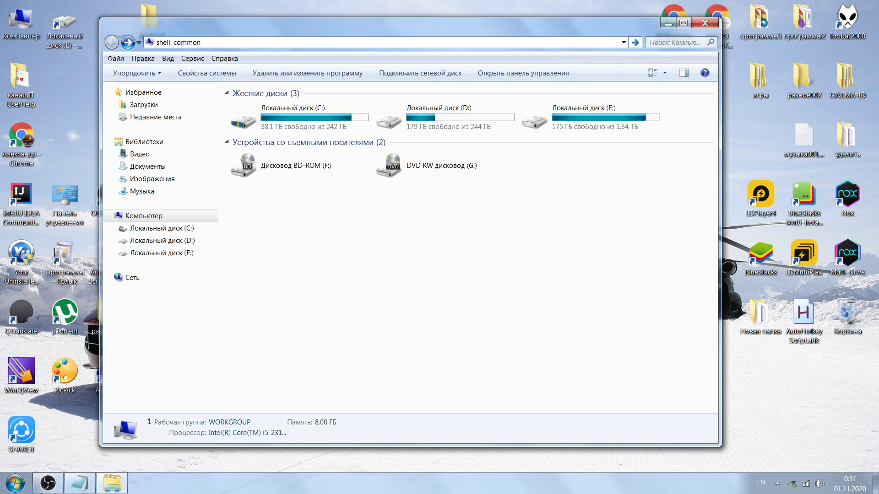
text( starti)
key(BackSpace)
text(up)
key(Return)
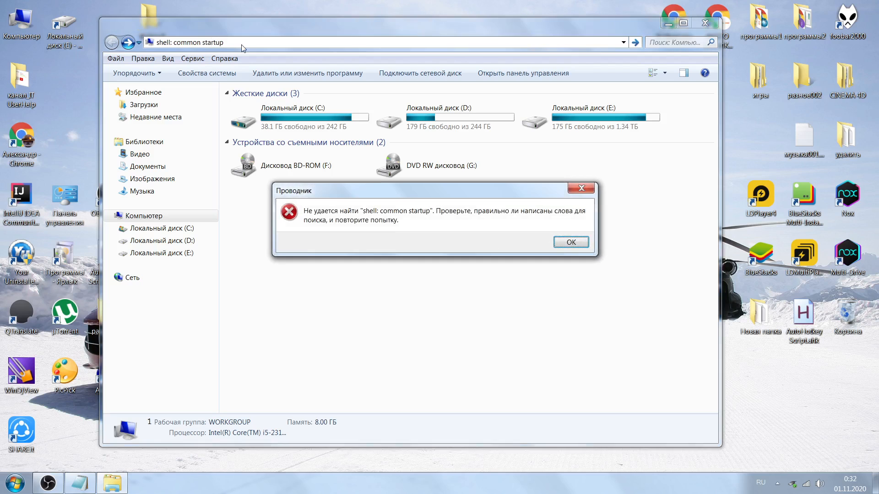
click(573, 245)
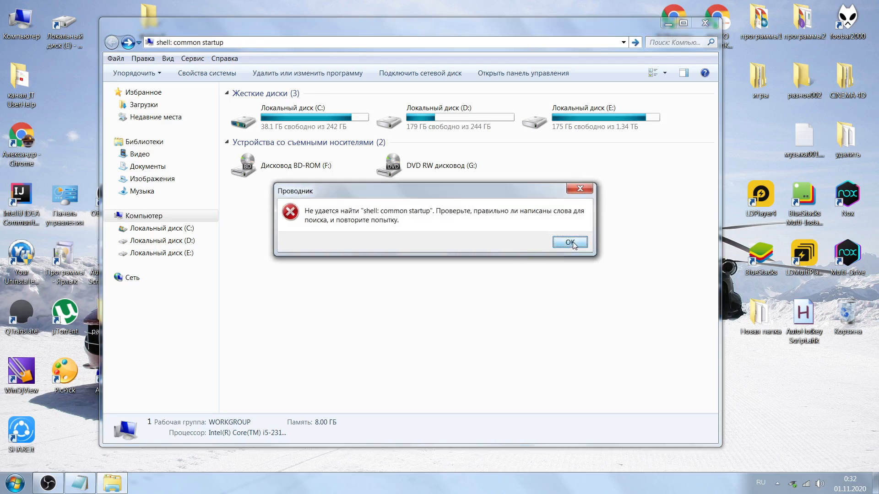
Try the address "shell: commonstartup", without the space between the last two words.
click(236, 40)
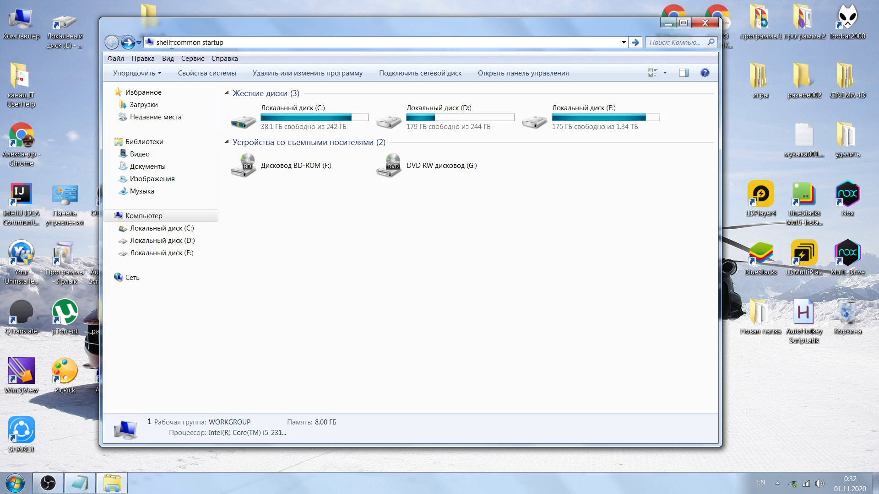
click(203, 43)
key(BackSpace)
key(Return)
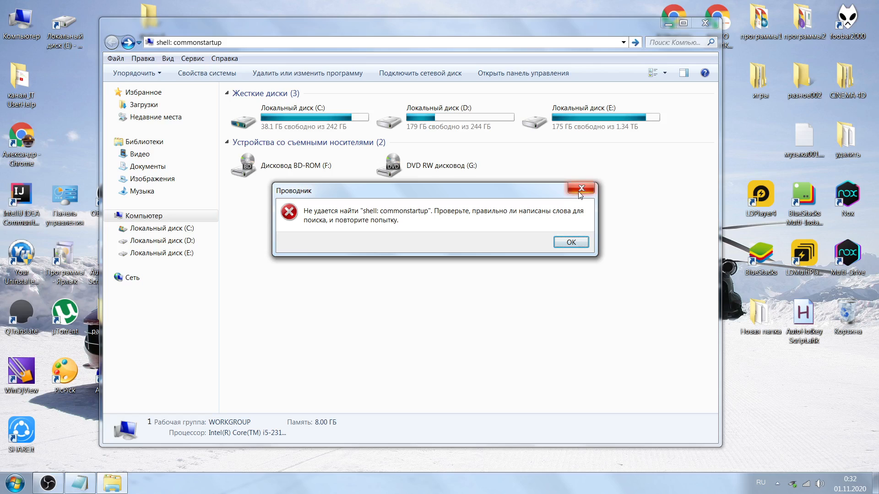
click(581, 189)
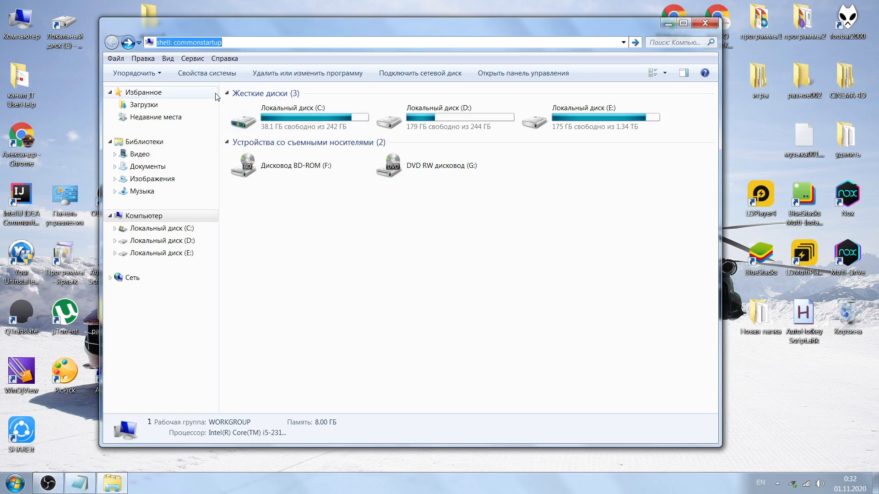
Shorten the address to "shell: startup" and try to open it.
click(174, 43)
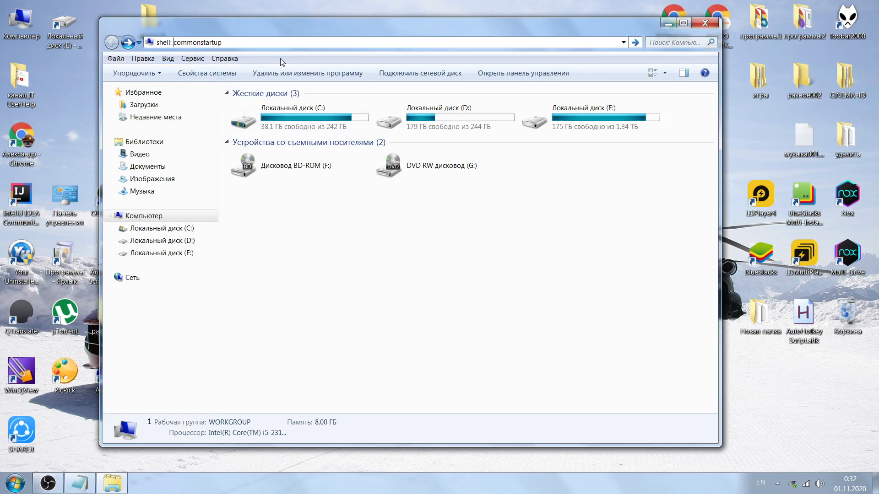
click(200, 42)
key(BackSpace)
key(BackSpace)
key(BackSpace)
key(BackSpace)
key(BackSpace)
key(BackSpace)
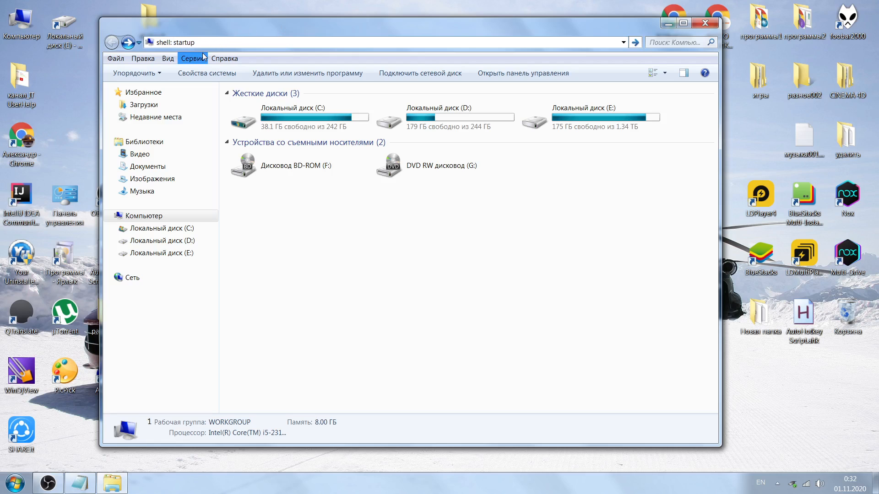
key(Return)
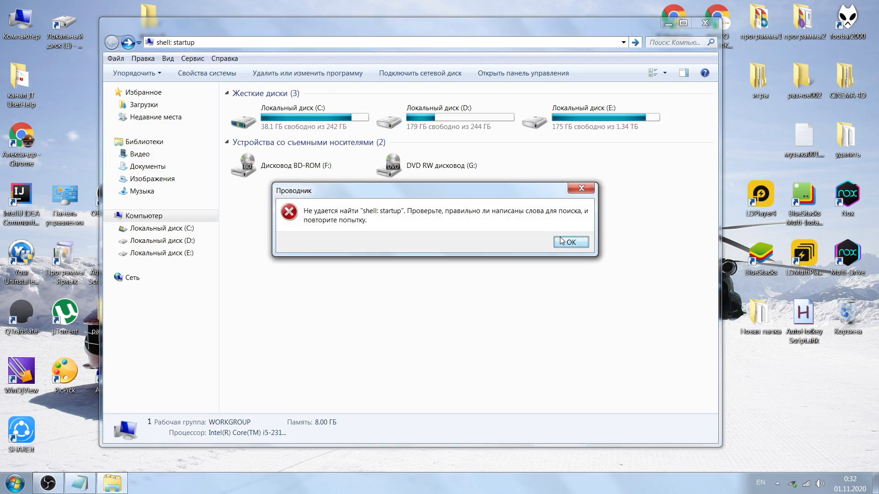
click(581, 188)
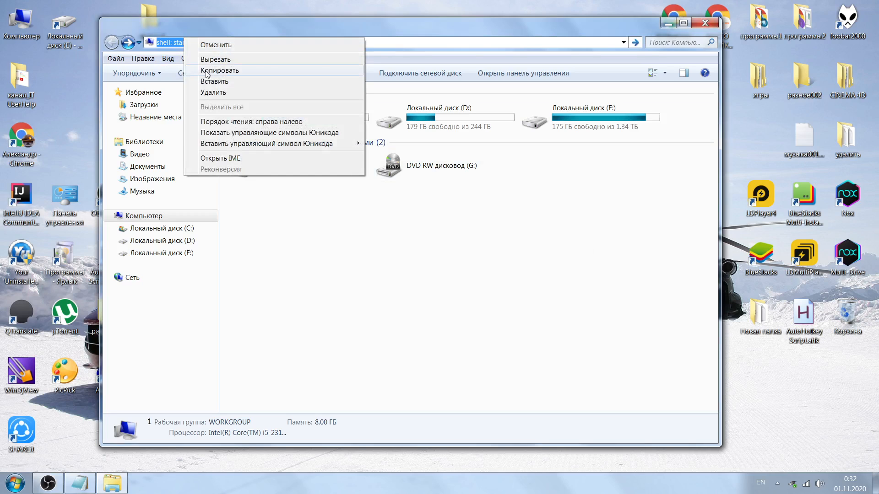
Copy the address, minimize the Computer window and try "shell: startup" in the Run dialog.
click(218, 71)
click(669, 23)
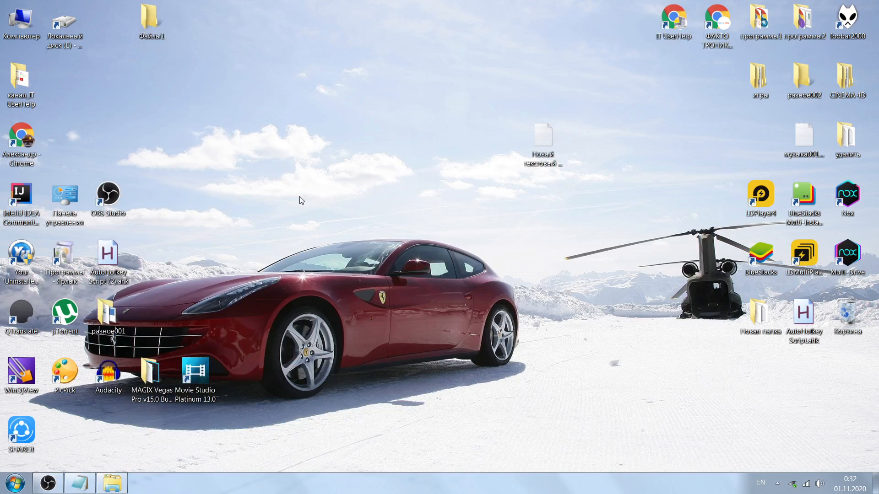
key(super+r)
key(BackSpace)
text(shell: startup)
click(121, 448)
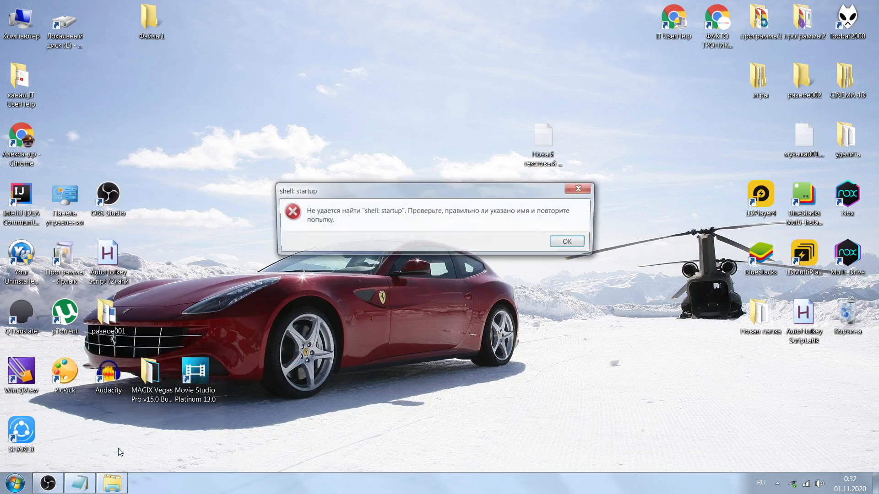
click(571, 242)
Run "shell:startup" without the space to open the user's startup folder, and close that folder window.
key(super+c)
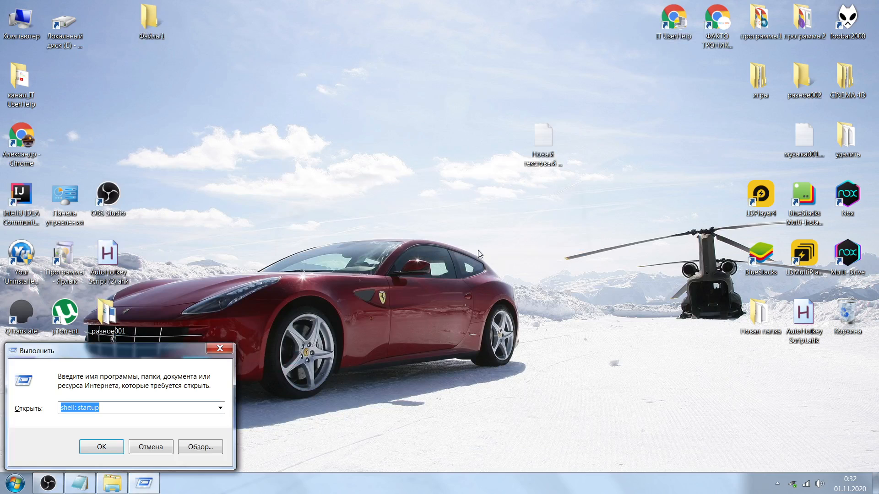
click(133, 409)
click(78, 408)
key(BackSpace)
key(Return)
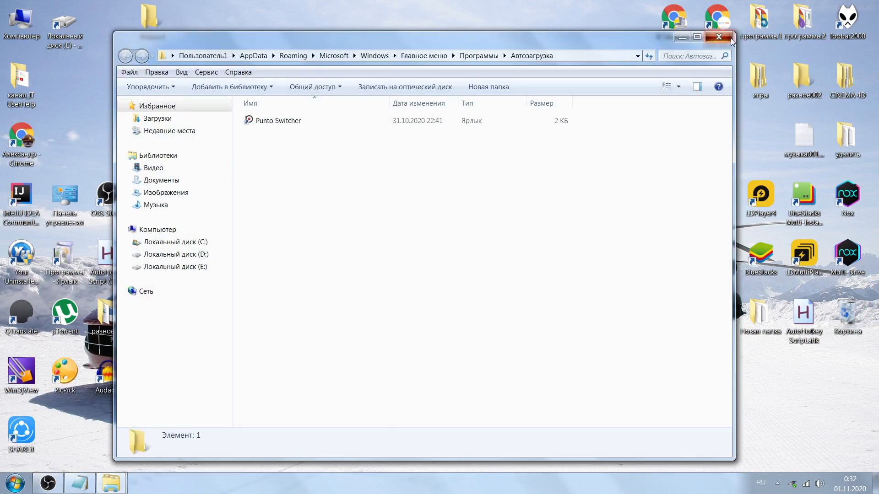
click(718, 37)
Bring back the Computer window and put "shell:startup", without a space, in as its address.
double_click(17, 40)
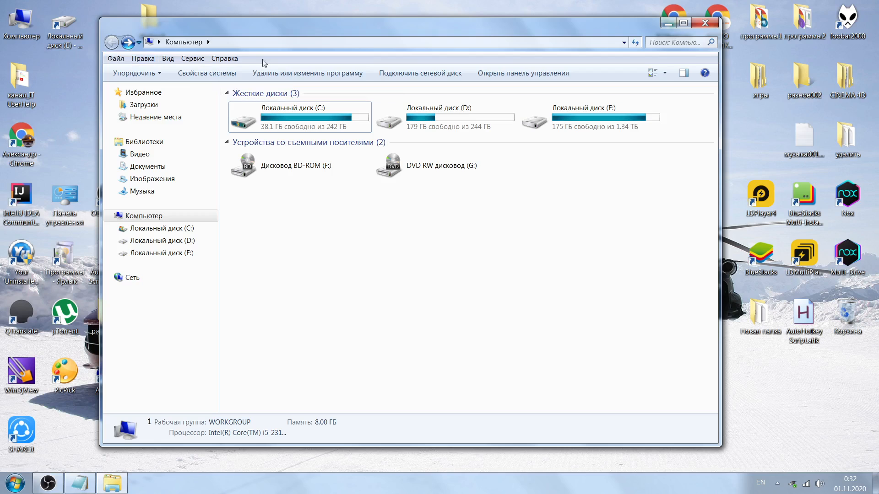
click(247, 42)
key(BackSpace)
right_click(237, 42)
click(266, 86)
key(BackSpace)
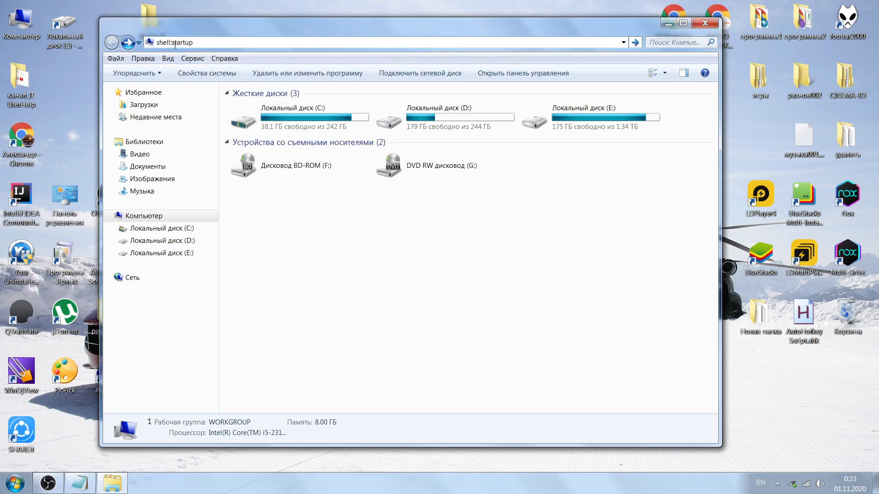
Change the address to "shell:common startup" and open the startup folder shared by all users.
click(197, 44)
key(BackSpace)
key(BackSpace)
key(BackSpace)
key(BackSpace)
key(BackSpace)
key(BackSpace)
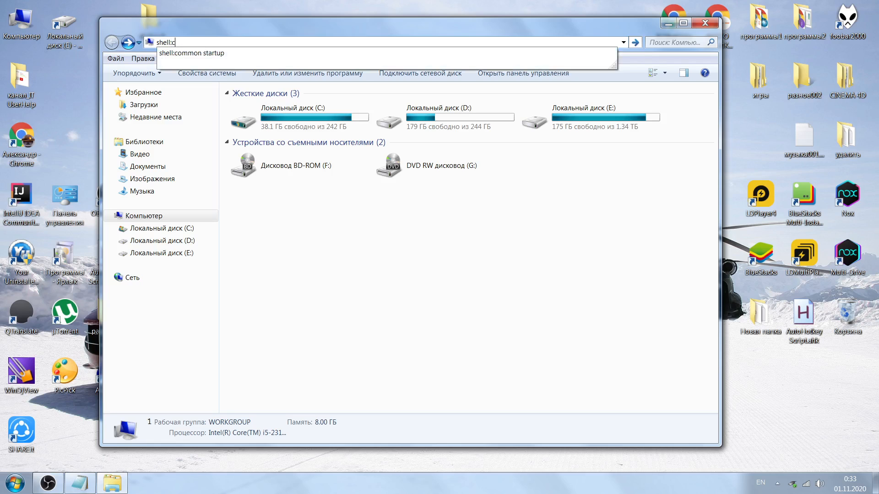
click(211, 54)
key(BackSpace)
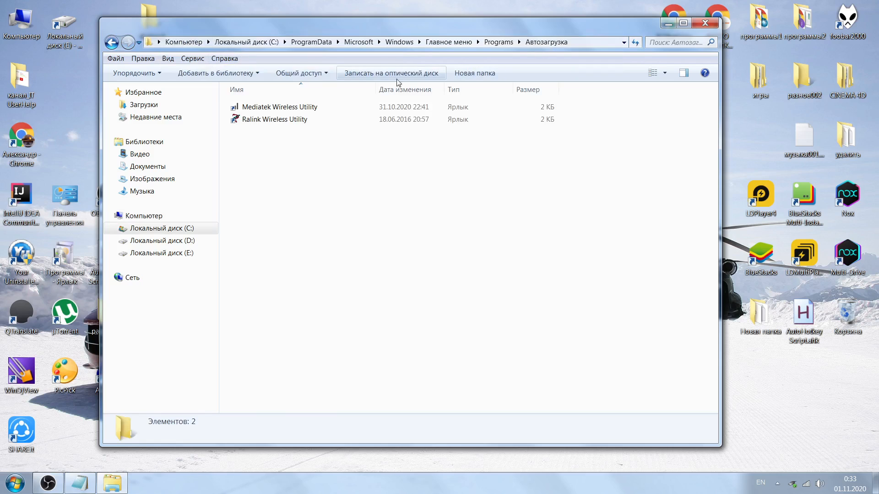
Reopen the shared startup folder from Computer using "shell:common startup" and select the Ralink Wireless Utility shortcut.
click(227, 42)
key(BackSpace)
text(shel)
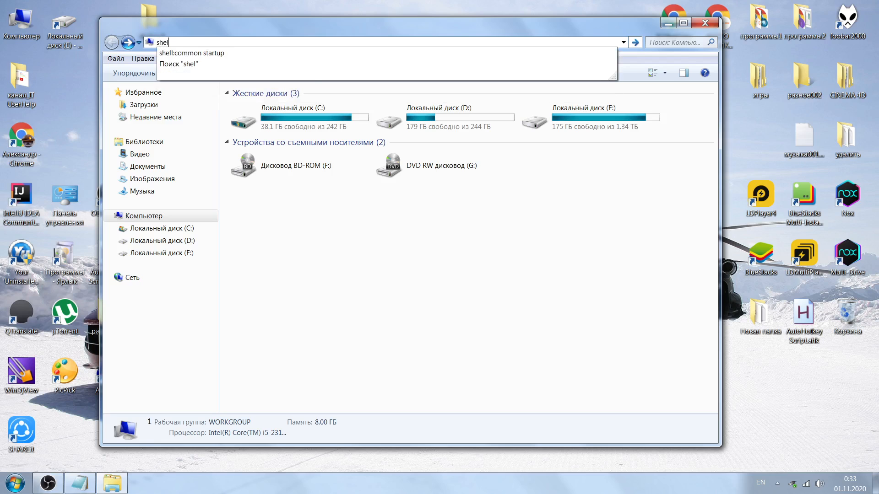
text(:com)
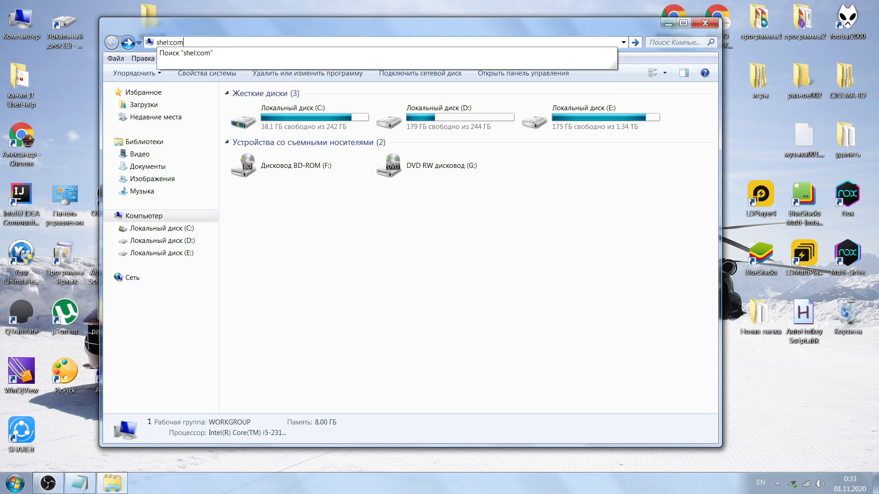
text(monstartup)
click(197, 42)
key(Return)
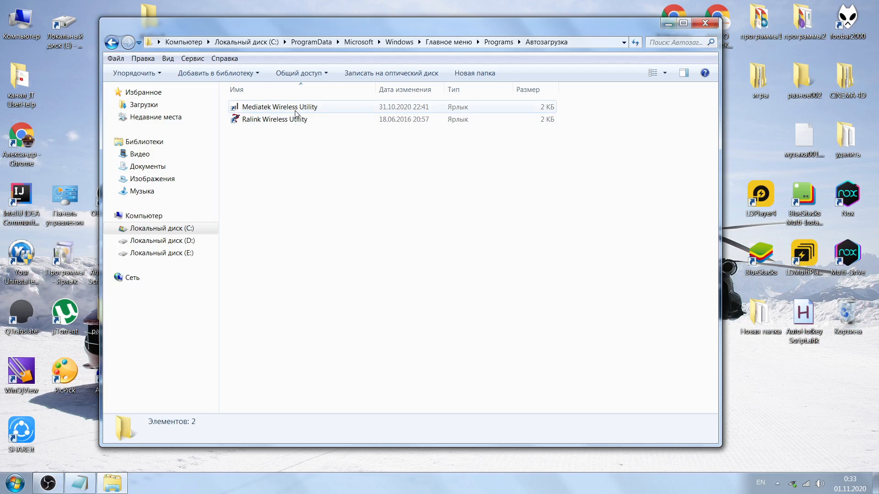
key(Down)
key(Down)
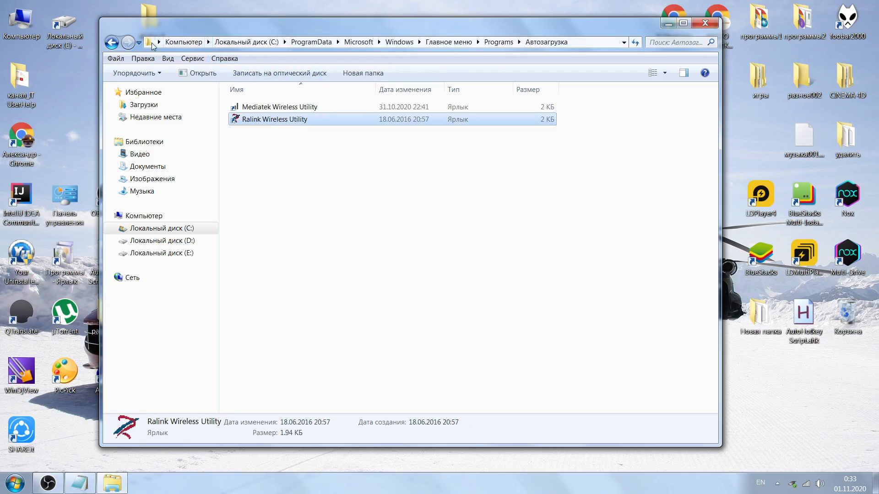
Return to Computer, try to open the user's startup folder with the address "авиозагрузка", and close the browser.
click(185, 42)
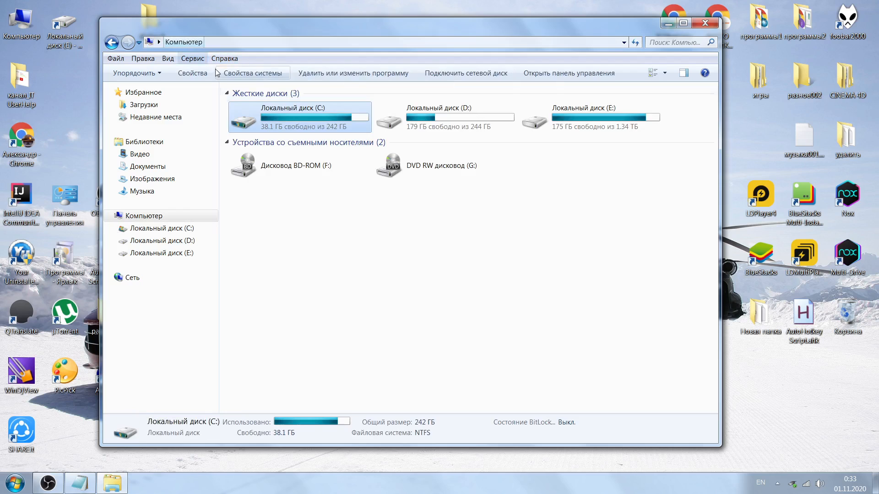
click(226, 41)
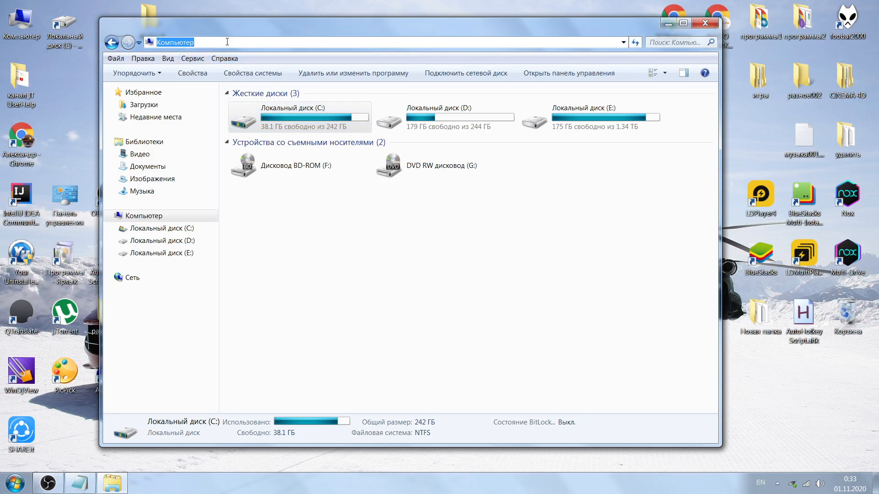
key(BackSpace)
text(st)
key(BackSpace)
key(BackSpace)
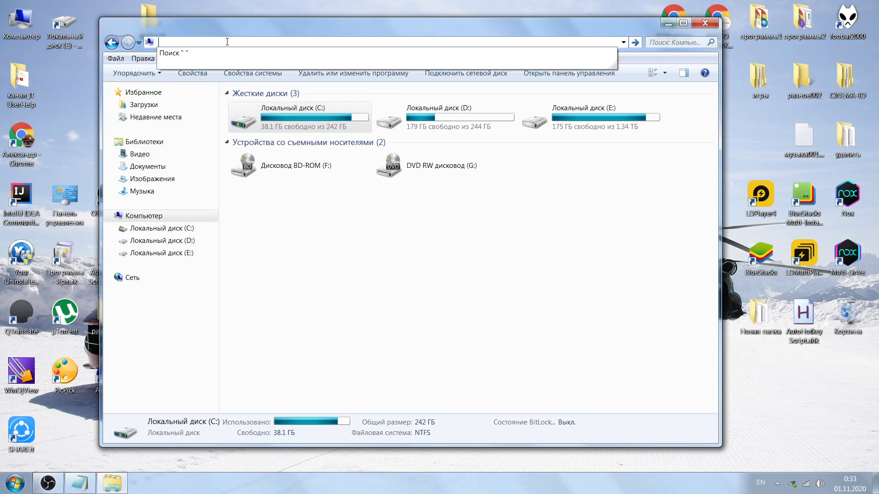
key(alt+shift)
text(ат)
key(BackSpace)
text(авиозагрузка)
key(Return)
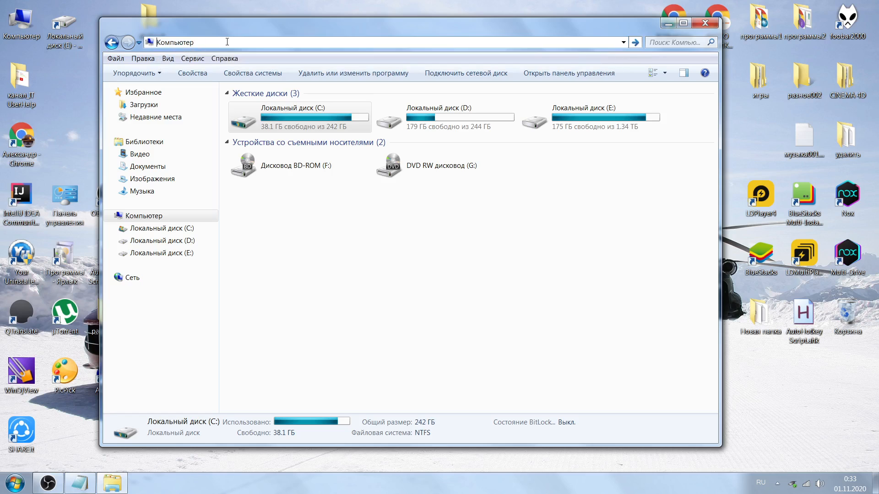
click(827, 6)
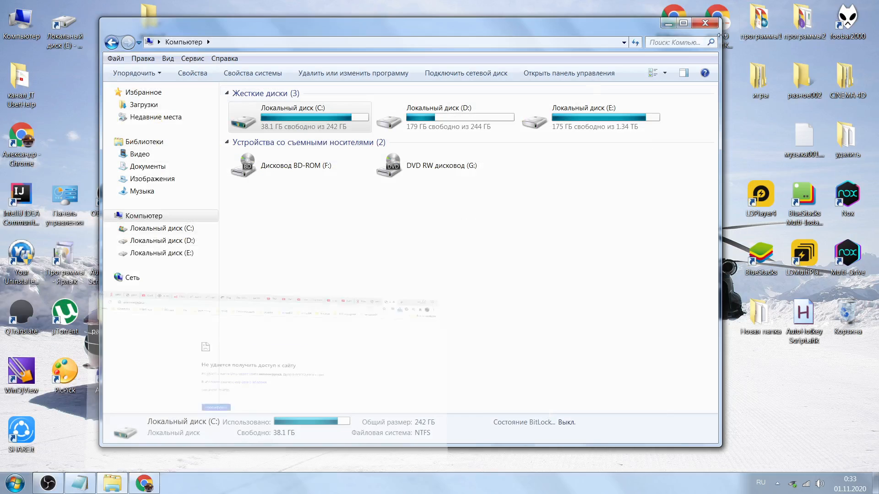
Open the user's startup folder by entering "автозагрузка" as the address in Computer.
click(220, 41)
text(а)
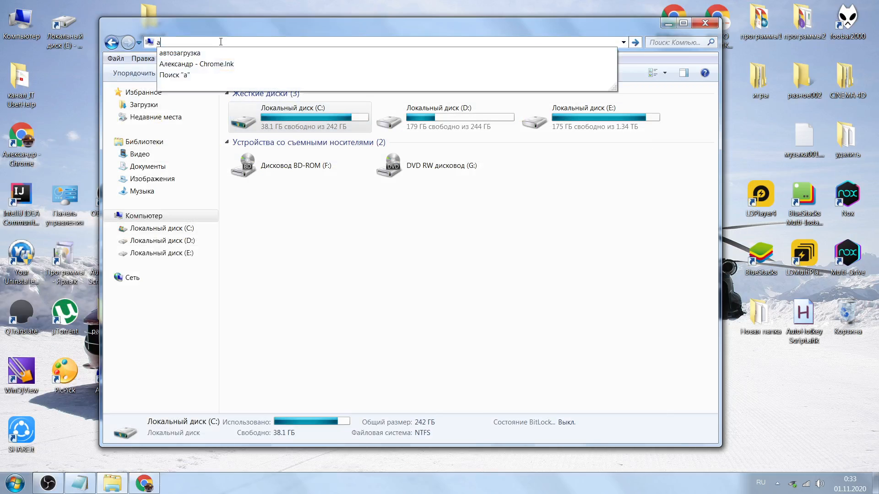
text(втозагрузка)
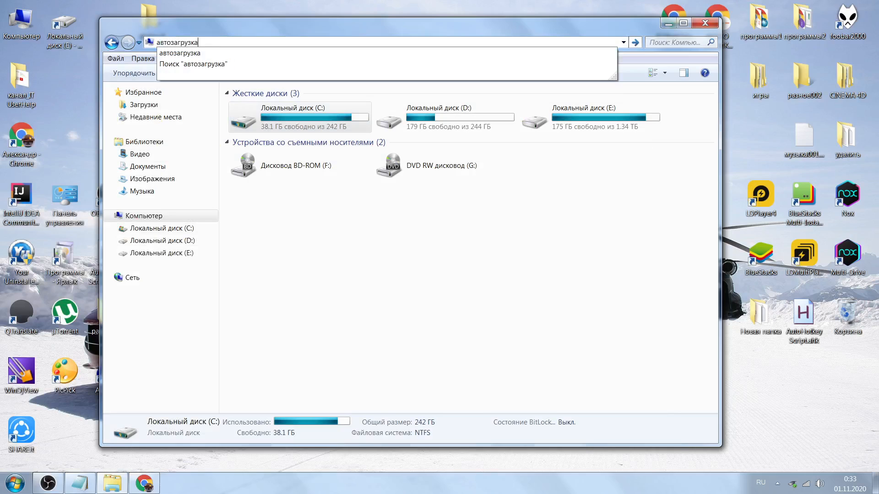
key(Return)
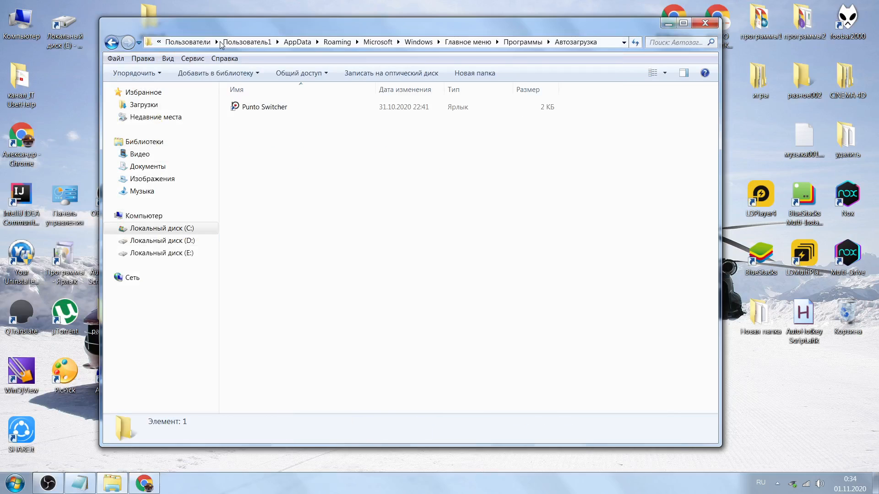
Select the Punto Switcher shortcut in the user's startup folder and move the folder window clear of the desktop.
drag(510, 28, 476, 41)
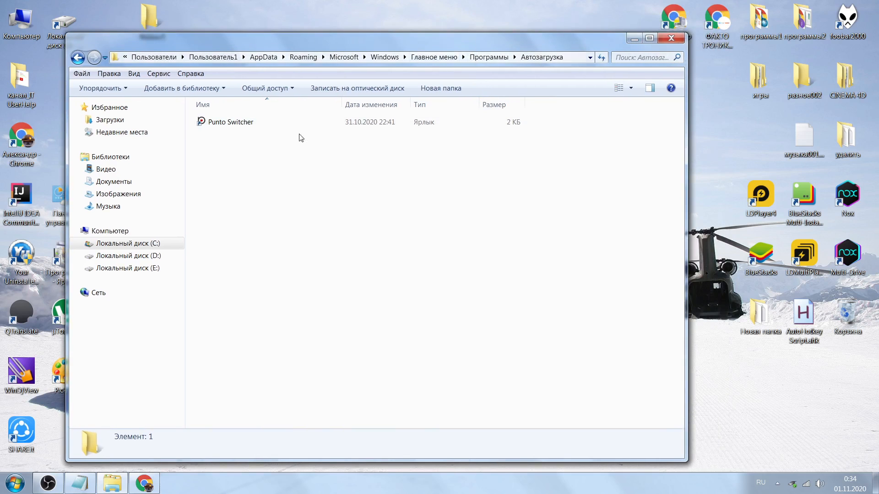
drag(418, 40, 454, 241)
click(268, 328)
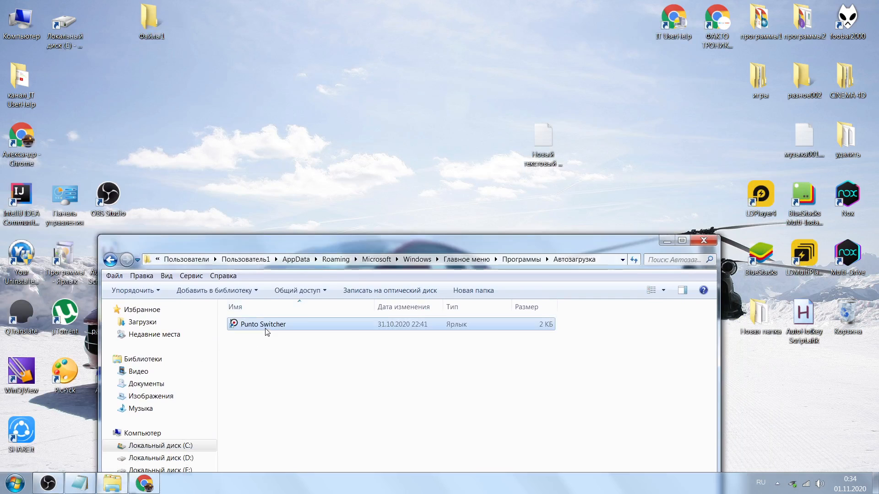
drag(400, 242, 368, 83)
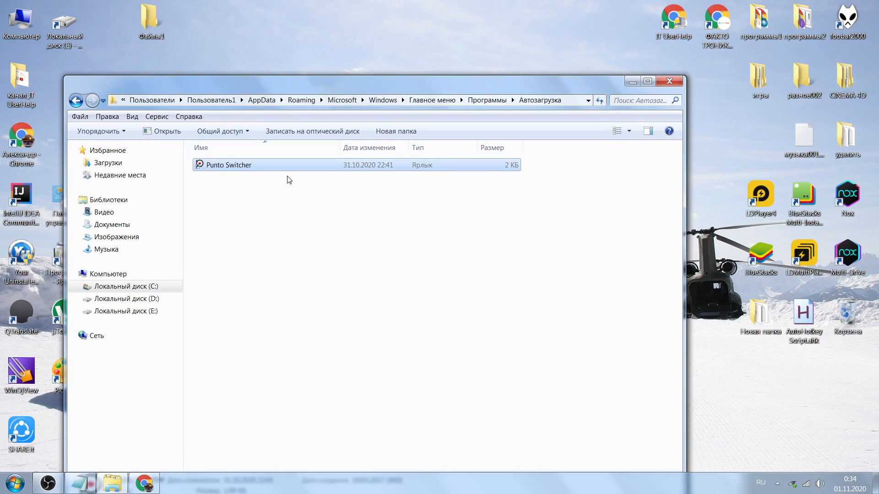
drag(520, 85, 659, 315)
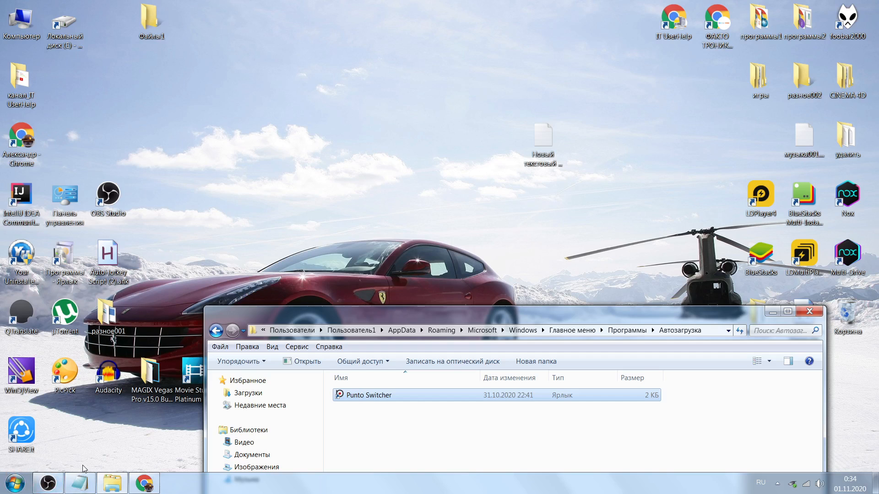
Run msconfig from the Run dialog, review the startup items under "Автозагрузка", and close System Configuration.
click(100, 442)
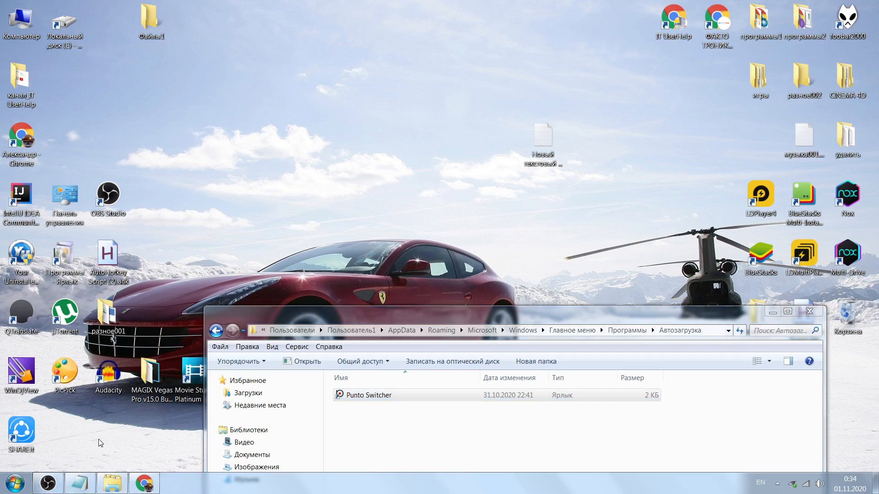
key(super+r)
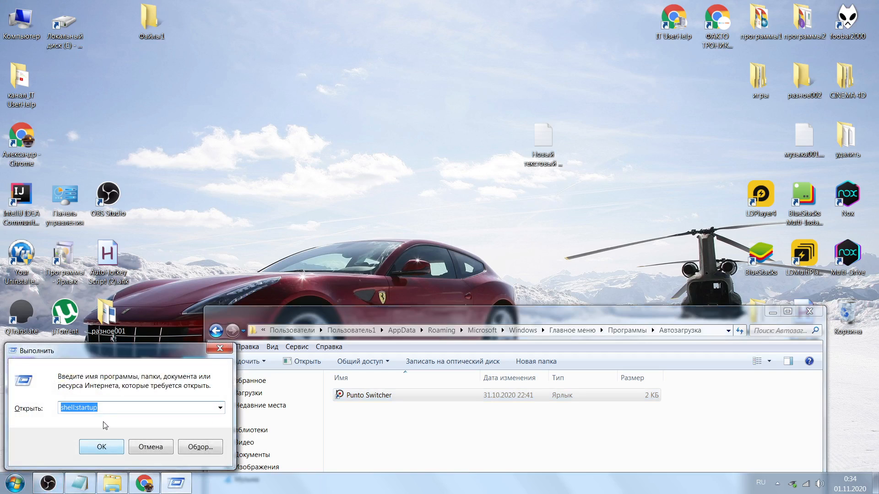
click(103, 410)
key(BackSpace)
key(BackSpace)
key(BackSpace)
key(BackSpace)
key(BackSpace)
key(BackSpace)
key(BackSpace)
key(BackSpace)
key(BackSpace)
key(BackSpace)
key(BackSpace)
key(BackSpace)
key(BackSpace)
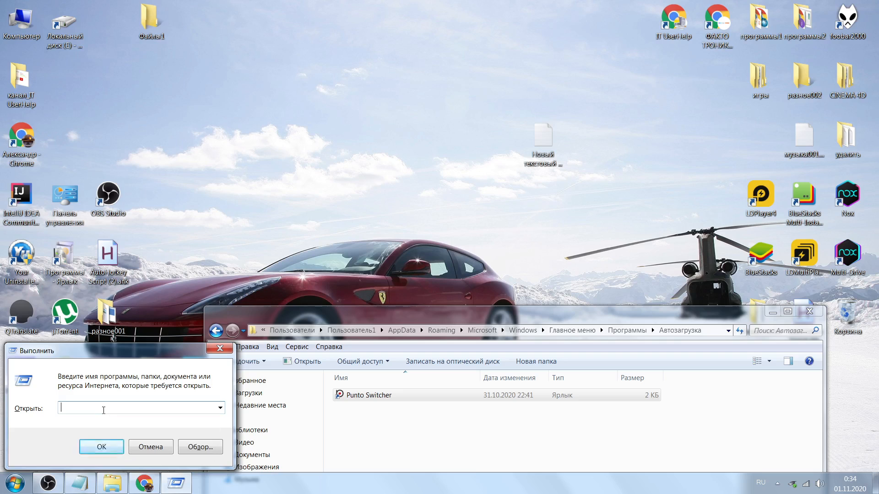
text(высщташ)
key(BackSpace)
key(BackSpace)
key(BackSpace)
key(BackSpace)
key(BackSpace)
key(BackSpace)
key(BackSpace)
text(m)
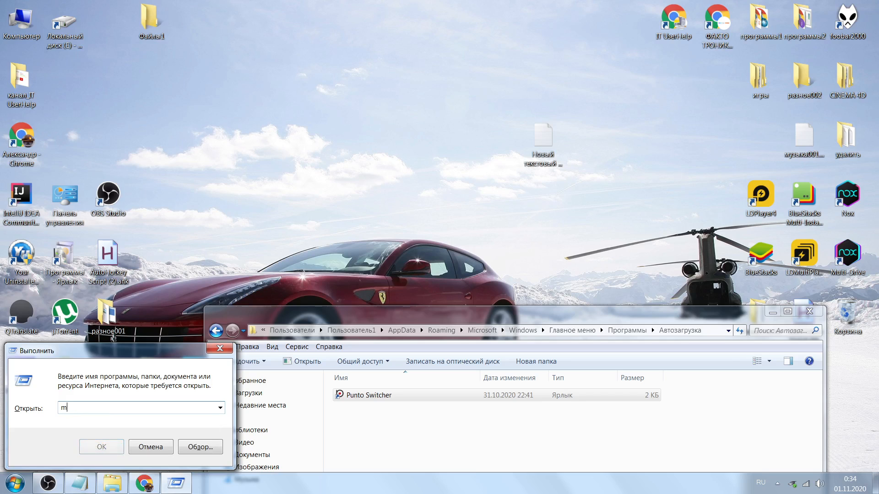
text(s)
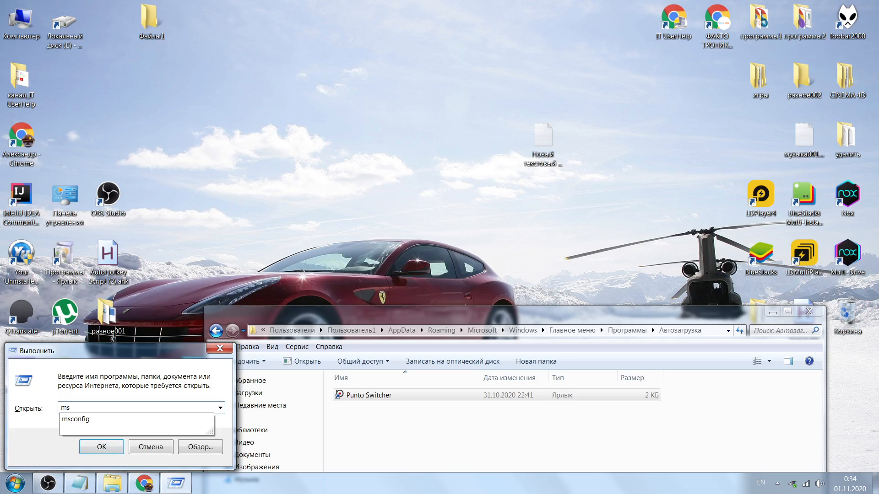
click(70, 422)
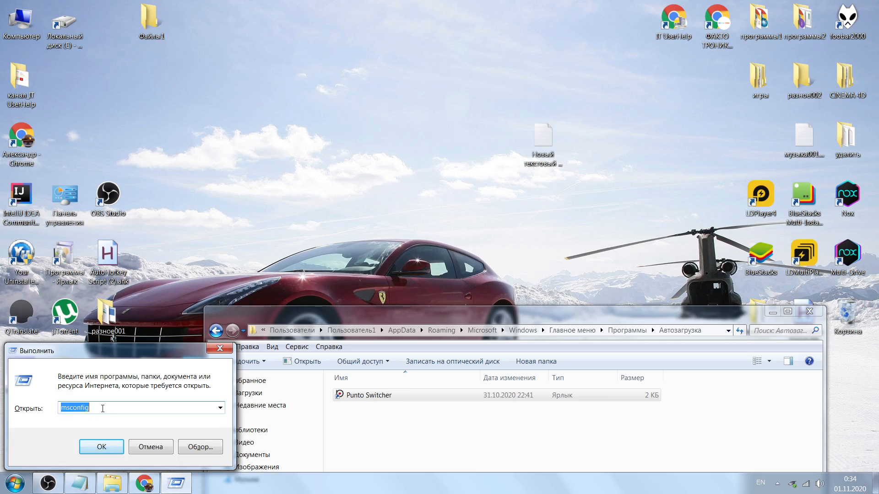
click(115, 448)
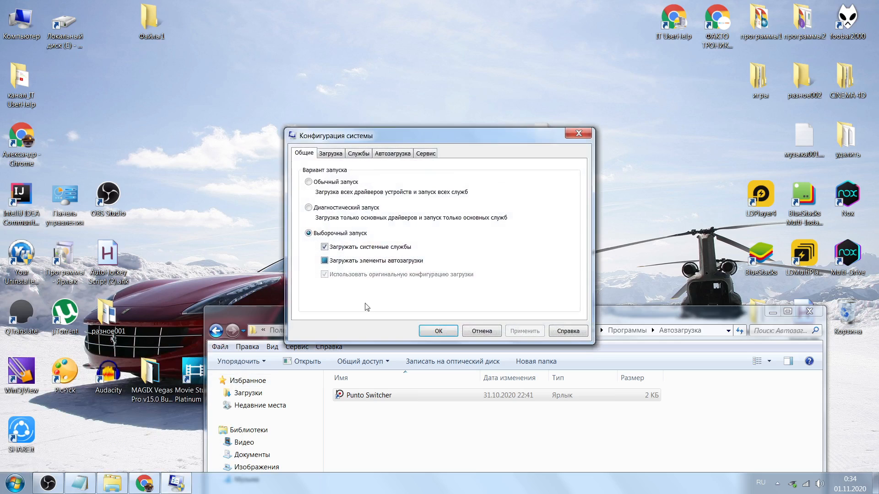
click(403, 155)
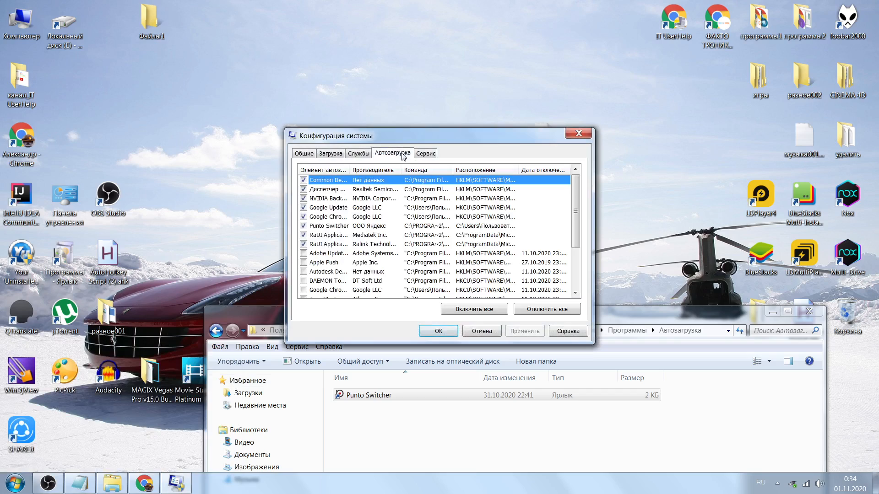
click(579, 133)
Try to move the OBS Studio desktop shortcut toward the user's startup folder, and close the folder window.
drag(583, 319, 572, 211)
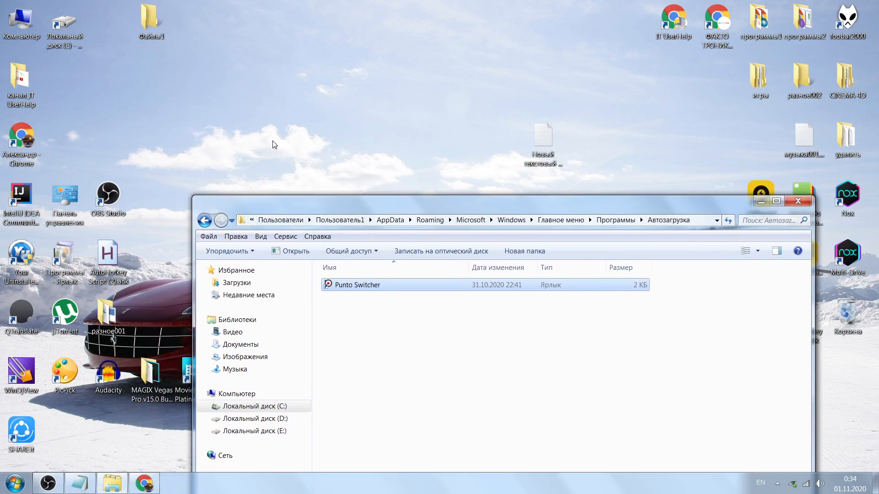
drag(313, 202, 295, 219)
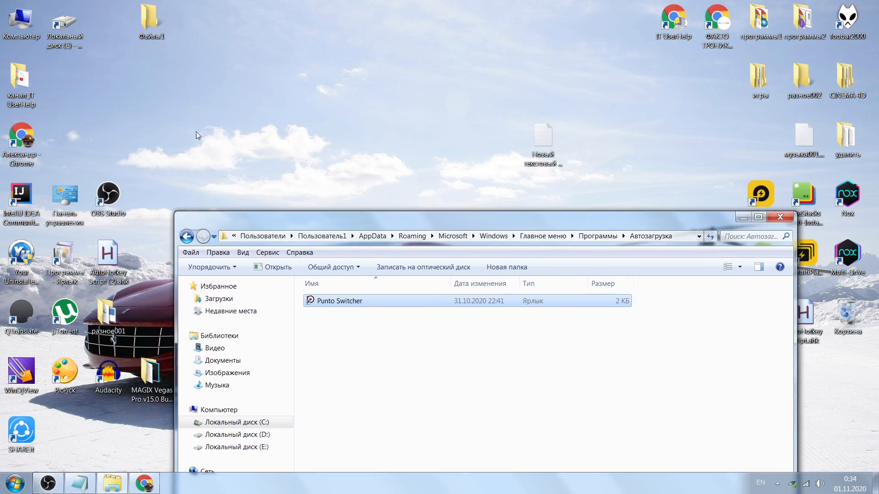
drag(108, 194, 148, 278)
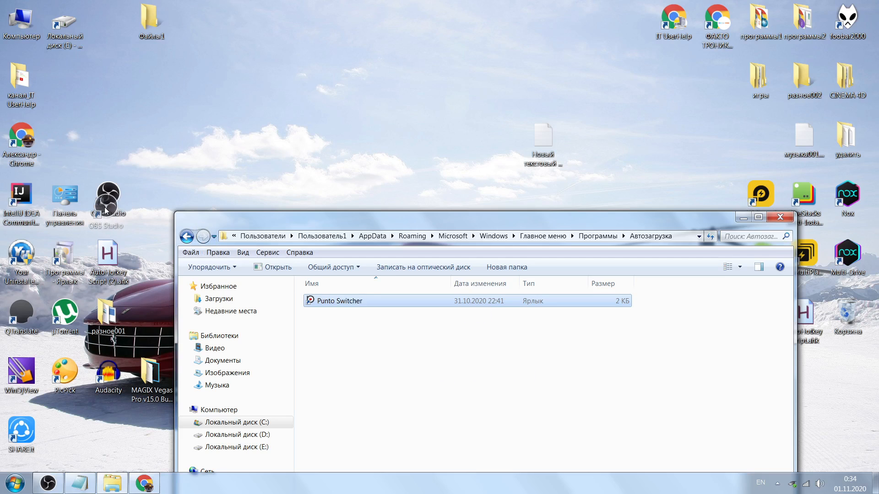
click(385, 351)
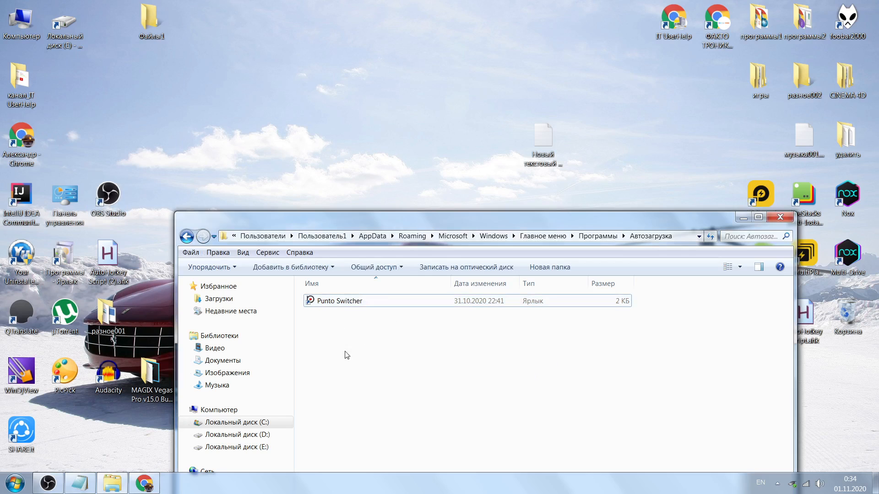
drag(588, 225, 540, 75)
click(731, 68)
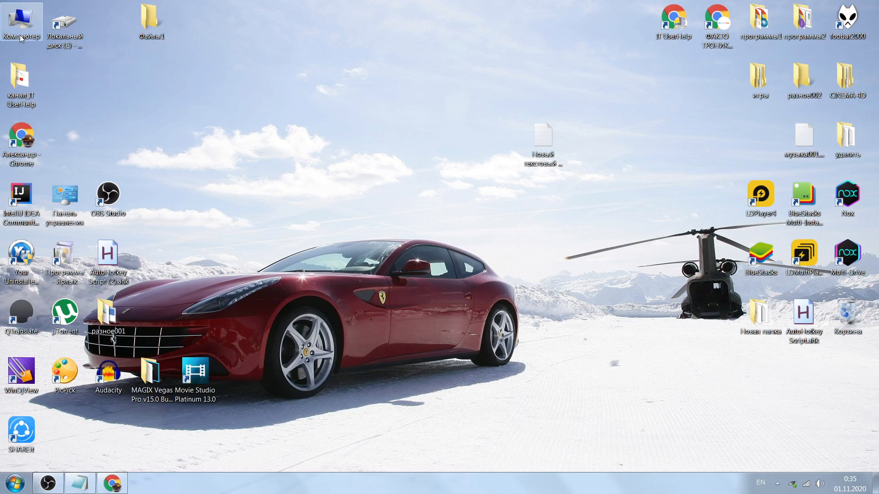
Open the desktop folder "Файлы1" to check its contents and close it again.
double_click(148, 23)
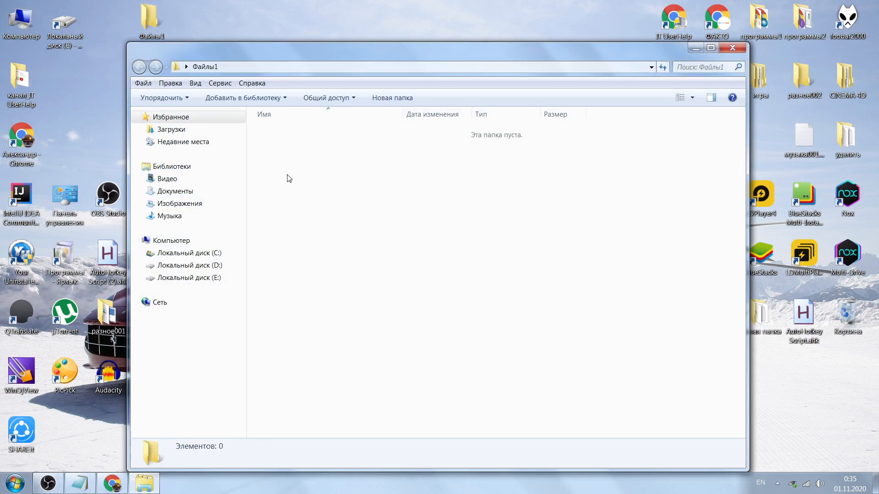
right_click(288, 176)
click(273, 266)
mouse_move(644, 44)
mouse_down()
mouse_move(645, 56)
mouse_move(655, 51)
mouse_move(652, 34)
mouse_up()
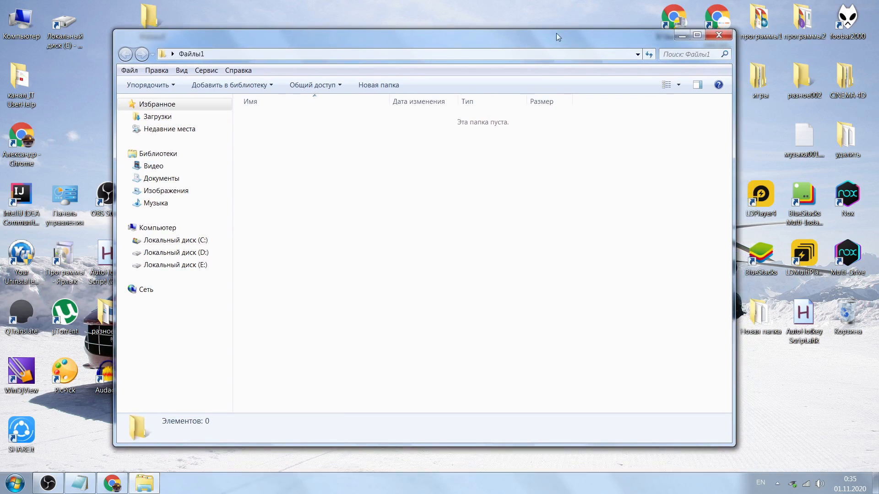
drag(241, 41, 227, 35)
click(654, 43)
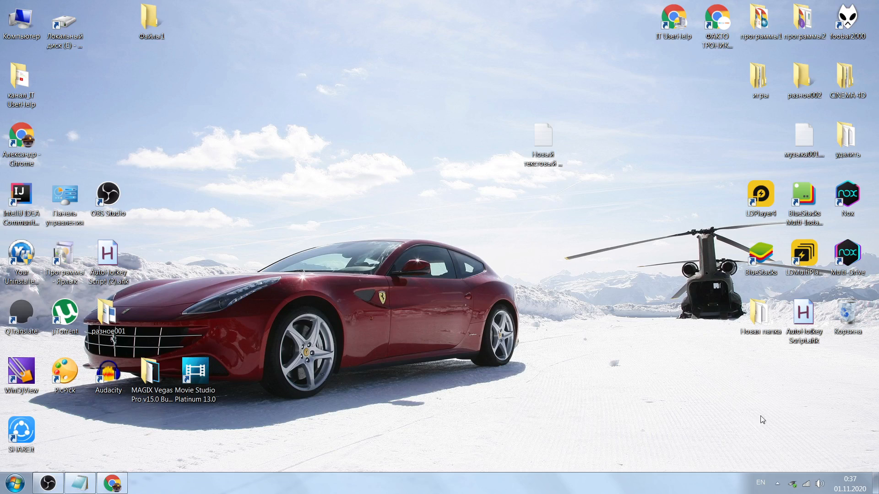
Switch to Kaspersky Free from the hidden notification icons, view its "Полная проверка" scan page, and minimize the window.
click(777, 484)
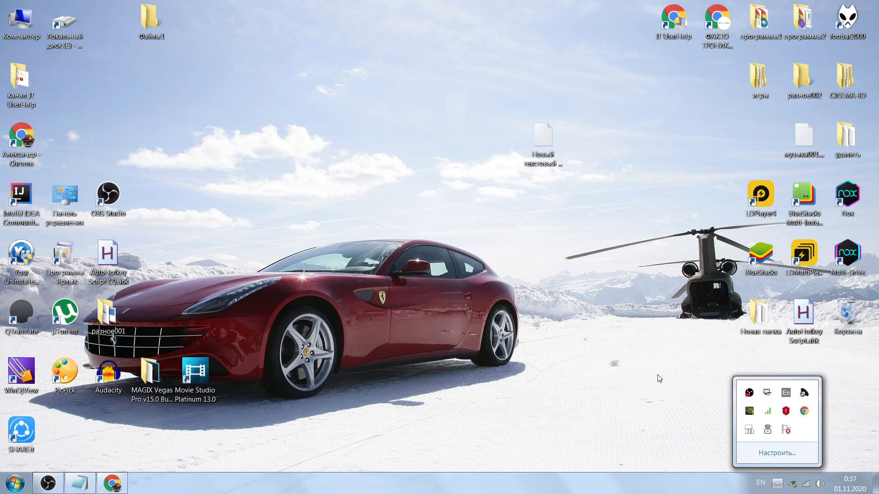
click(787, 412)
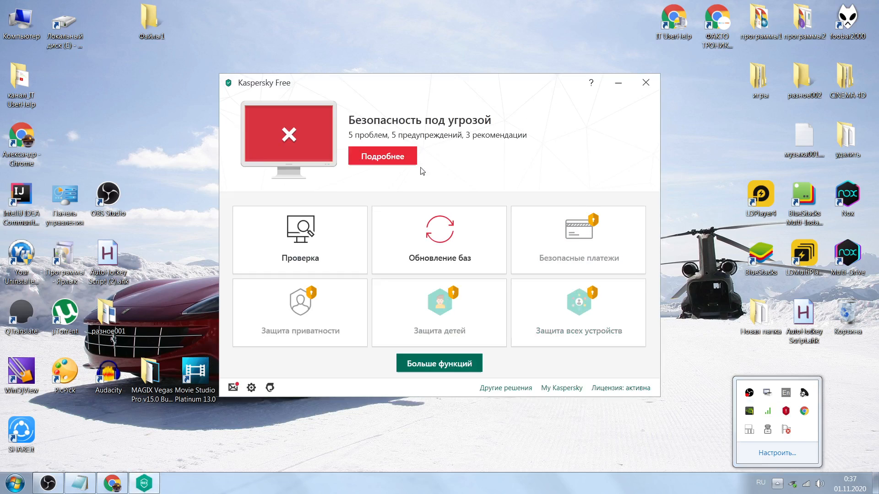
click(317, 242)
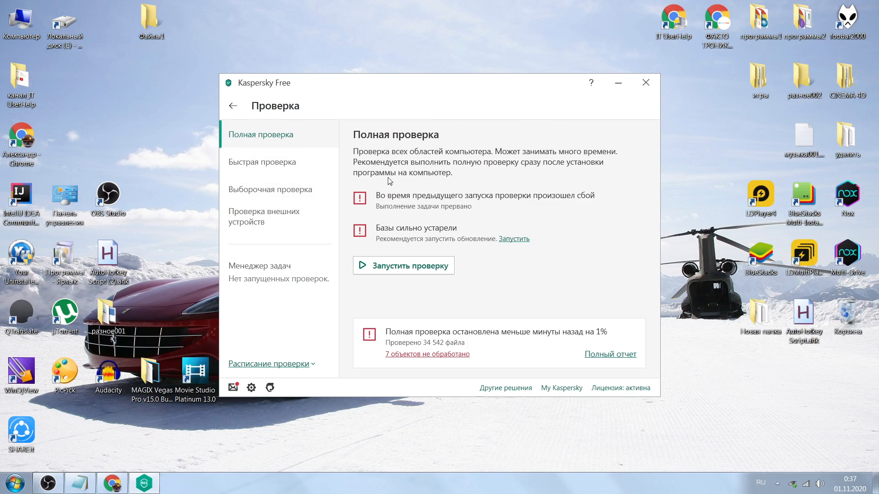
drag(507, 83, 490, 22)
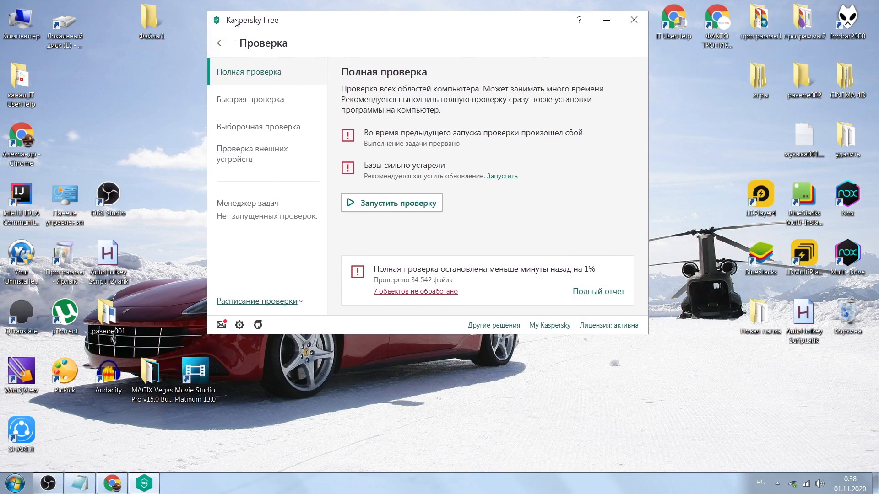
click(607, 20)
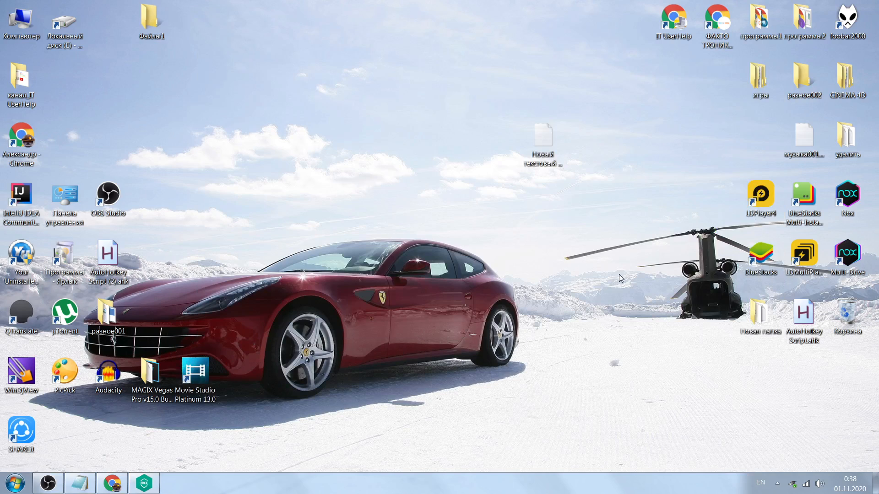